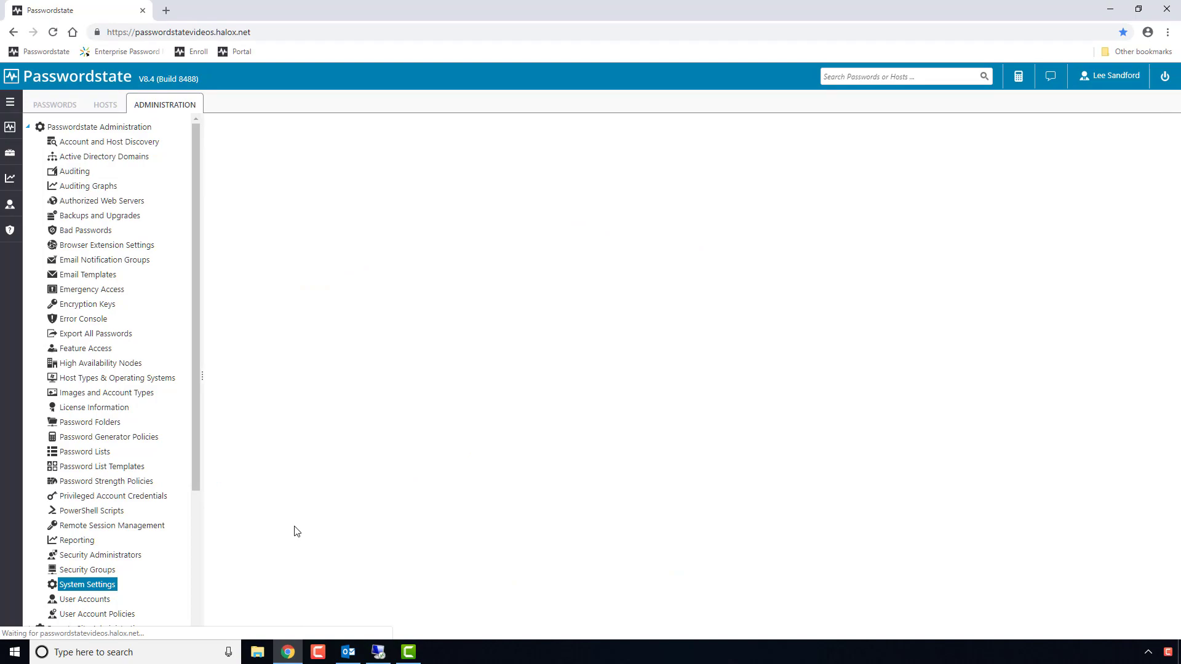
# In the self-destruct message settings, overwrite the Default Passphrase with a new passphrase.
pyautogui.click(380, 215)
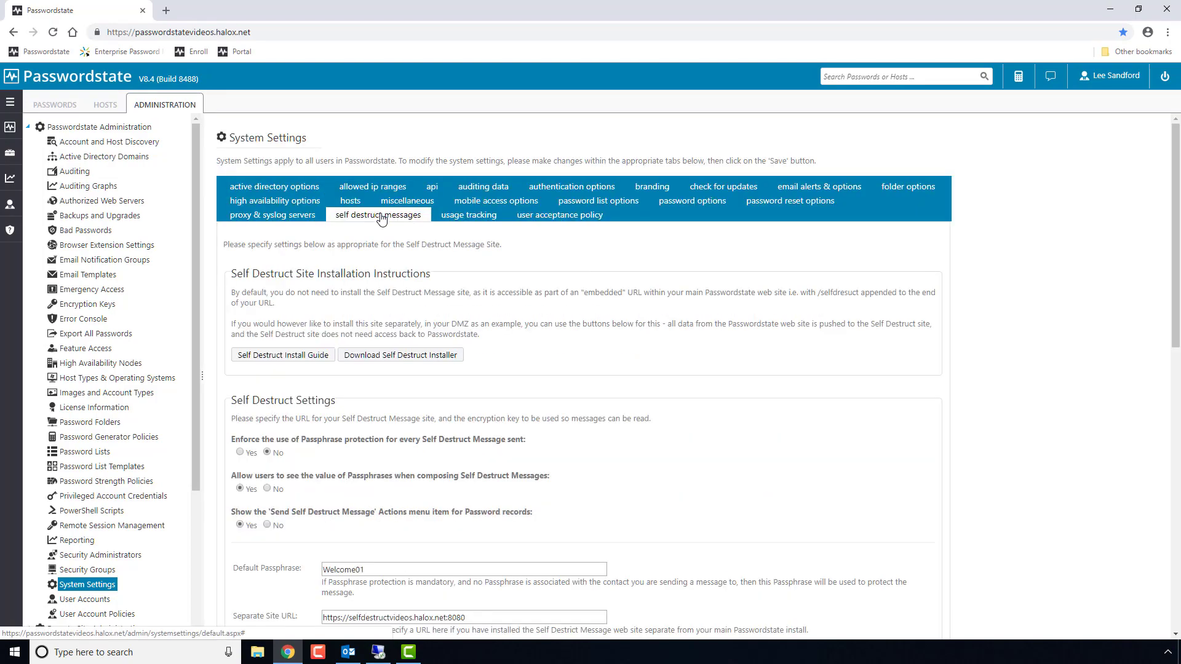
pyautogui.scroll(-2, 332, 240)
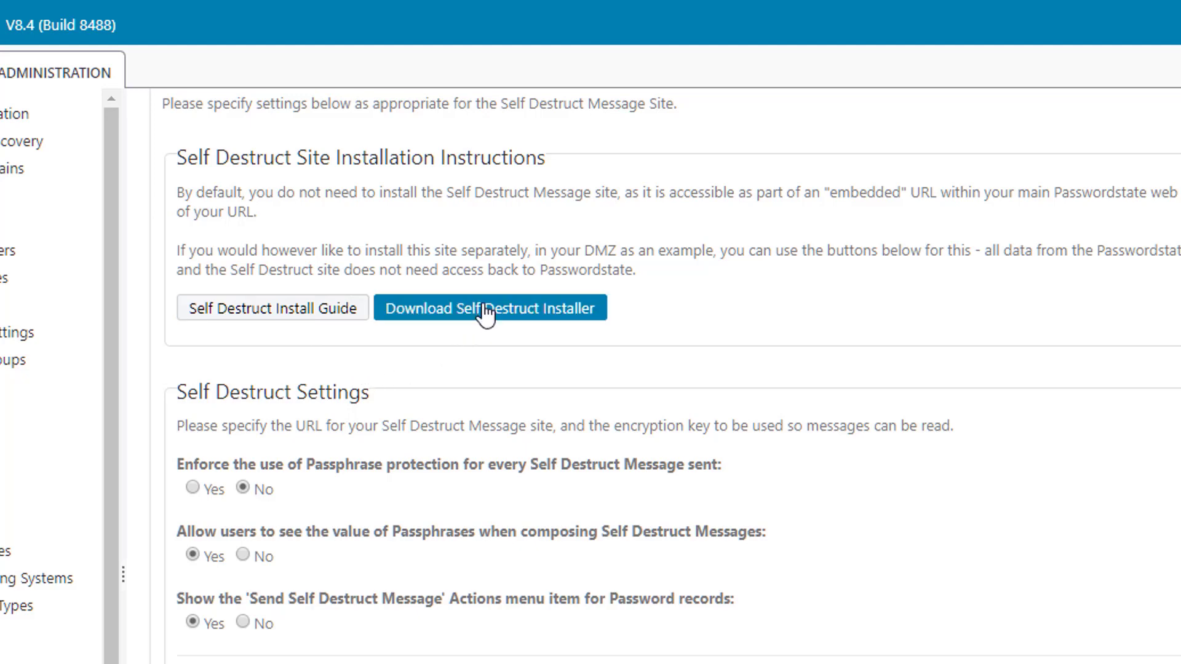
pyautogui.scroll(-4, 496, 350)
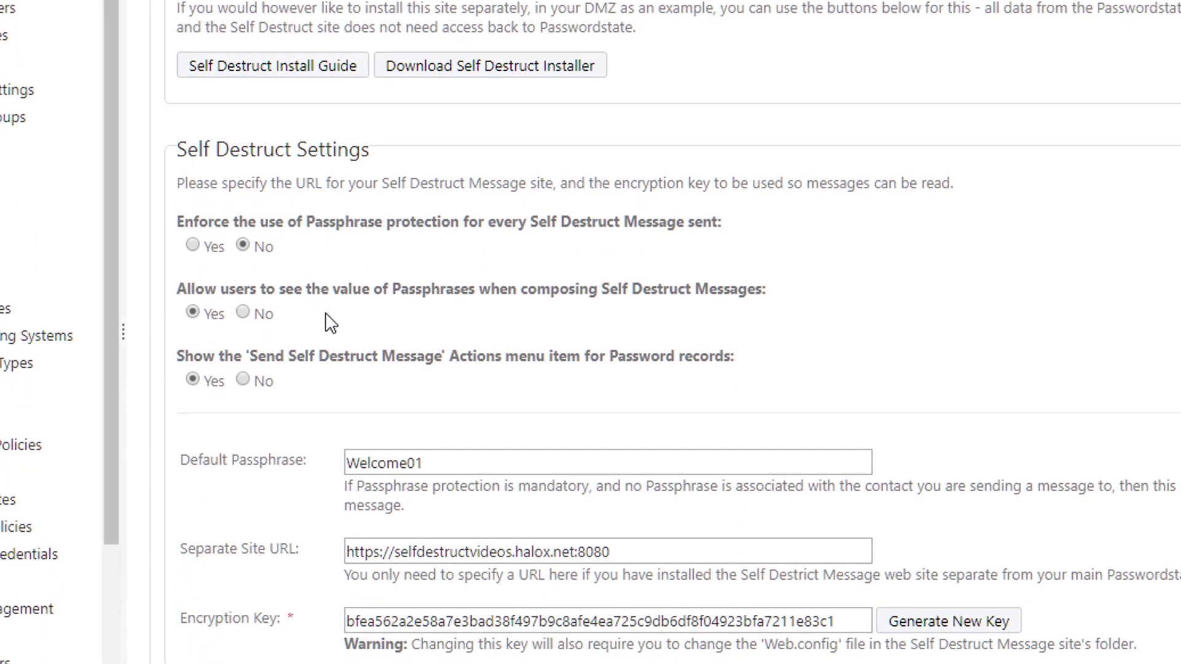
pyautogui.scroll(-4, 327, 320)
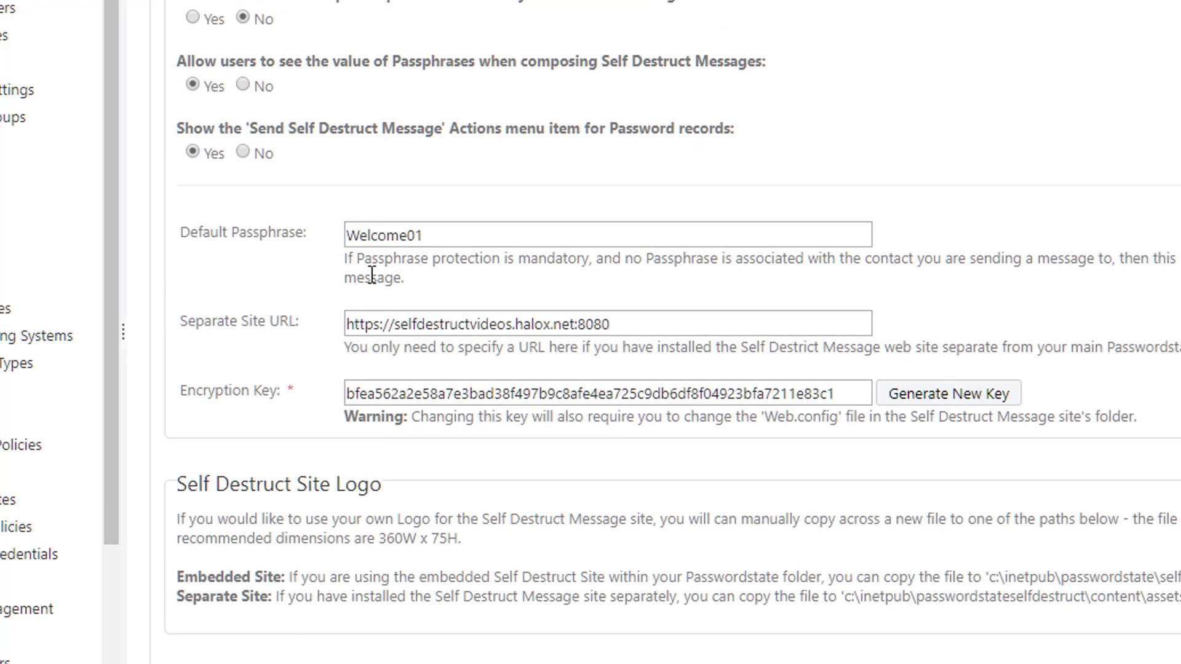
pyautogui.click(436, 235)
pyautogui.hotkey('ctrl', 'a')
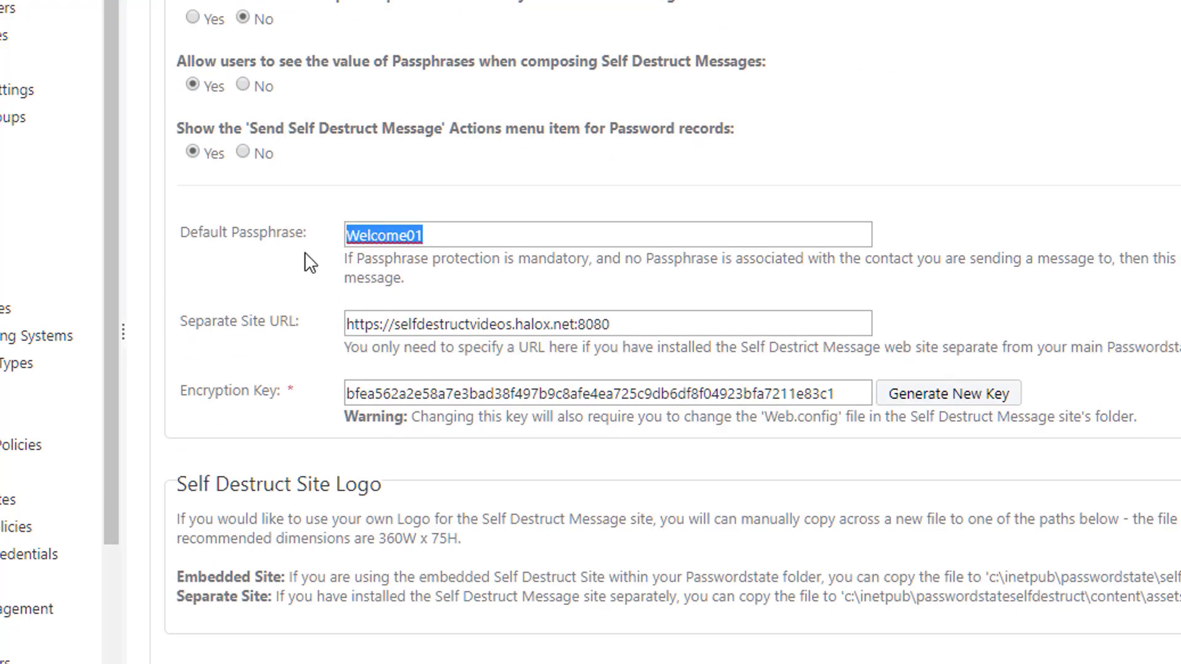
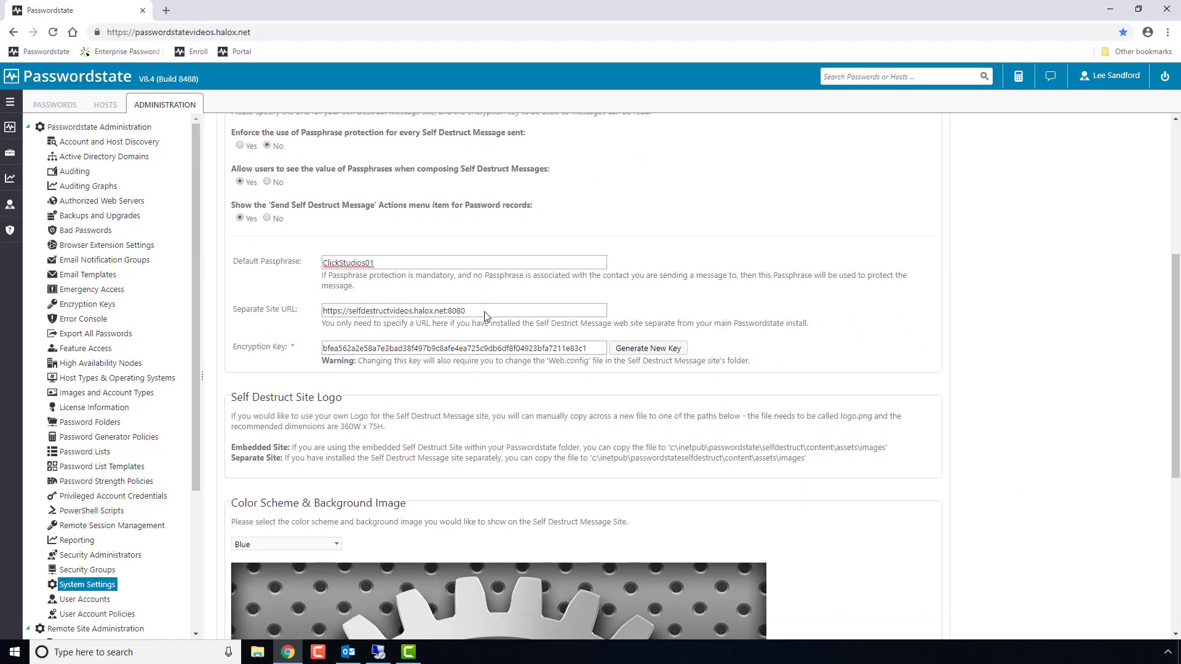
pyautogui.scroll(-2, 526, 322)
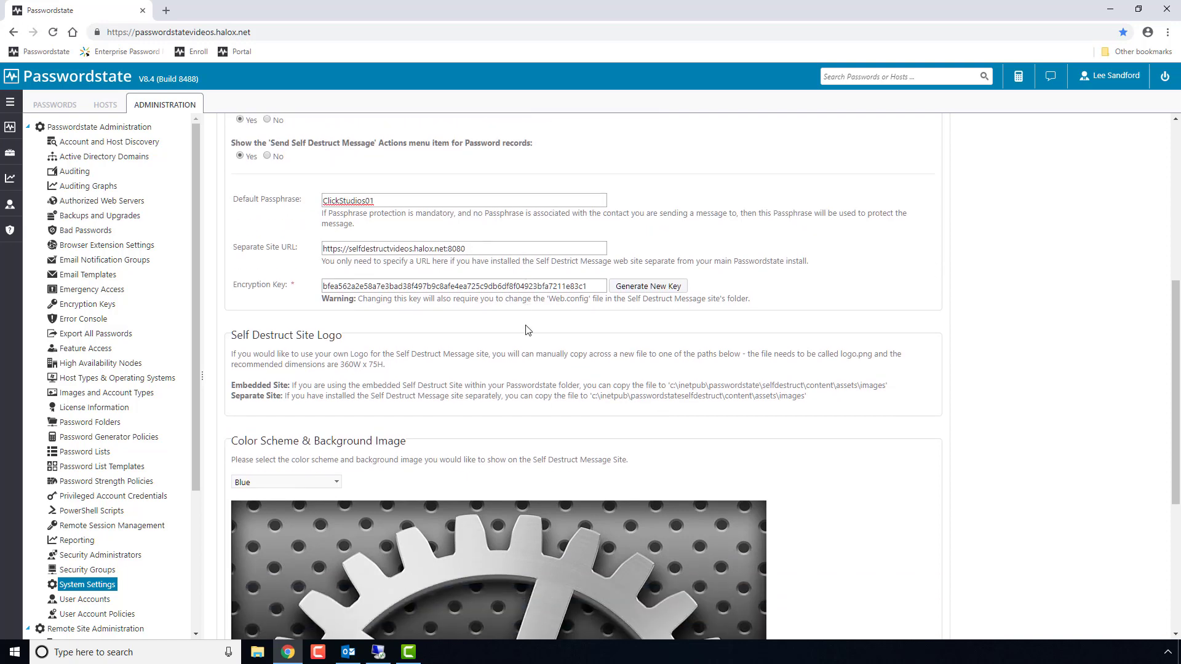
# Set the message site background to the mouse-and-glasses photo (image 17 of 41) and save System Settings.
pyautogui.scroll(-1, 468, 335)
pyautogui.scroll(-3, 467, 335)
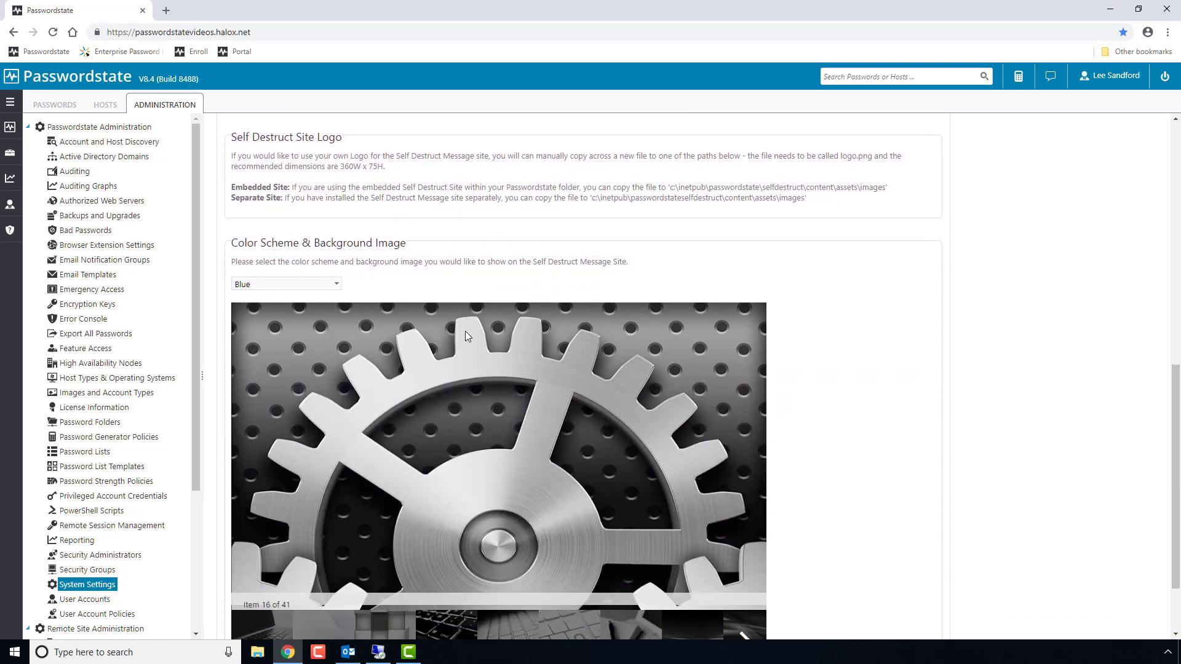
pyautogui.click(447, 545)
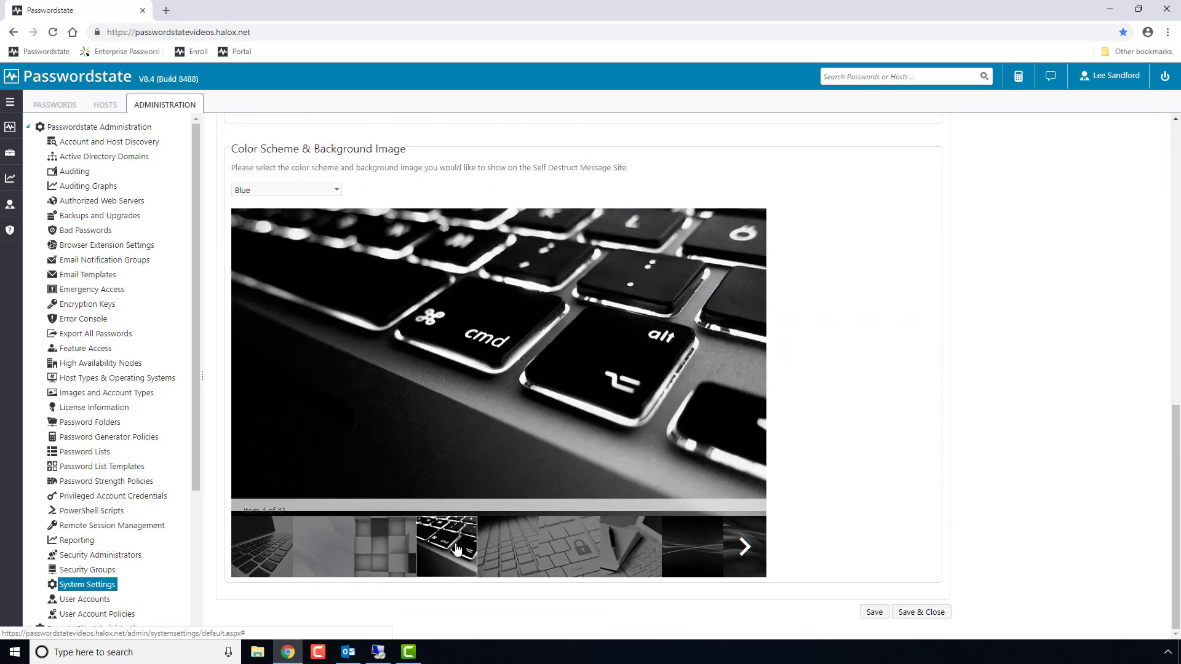
pyautogui.click(745, 547)
pyautogui.click(742, 546)
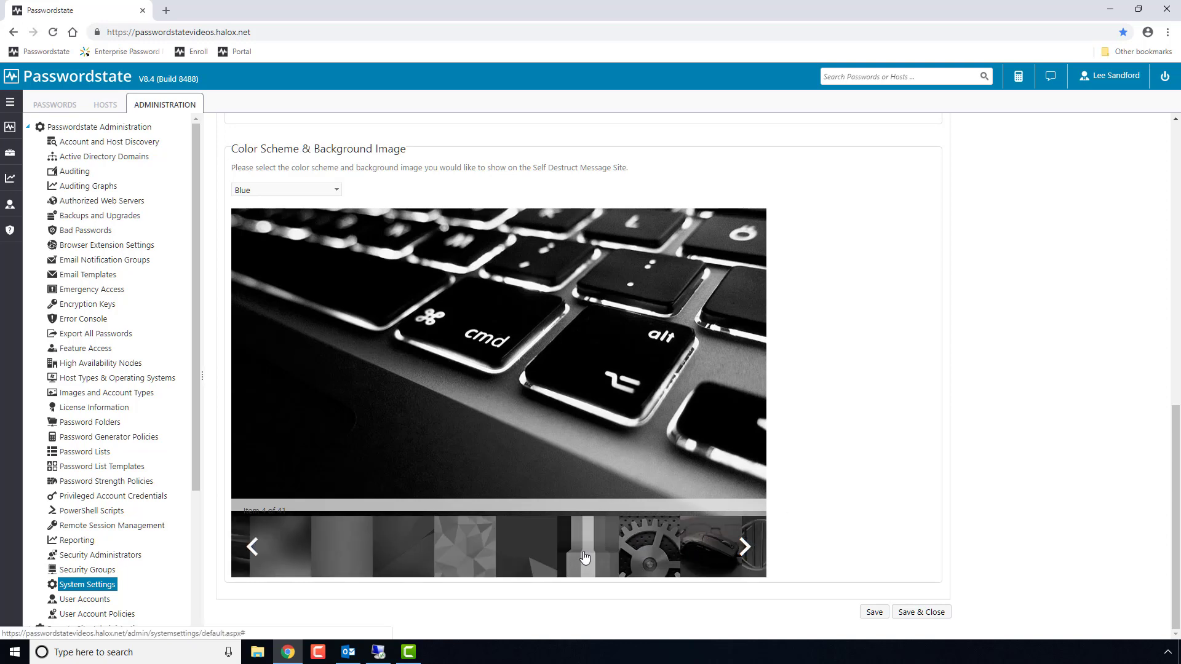
pyautogui.click(585, 558)
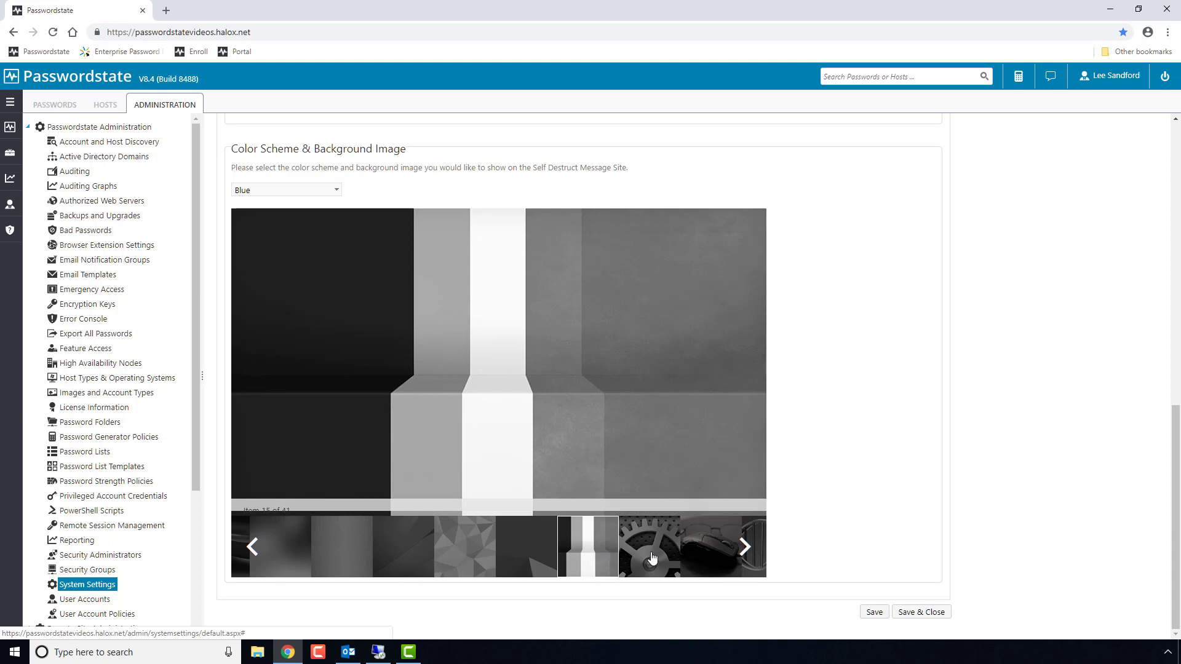
pyautogui.click(705, 551)
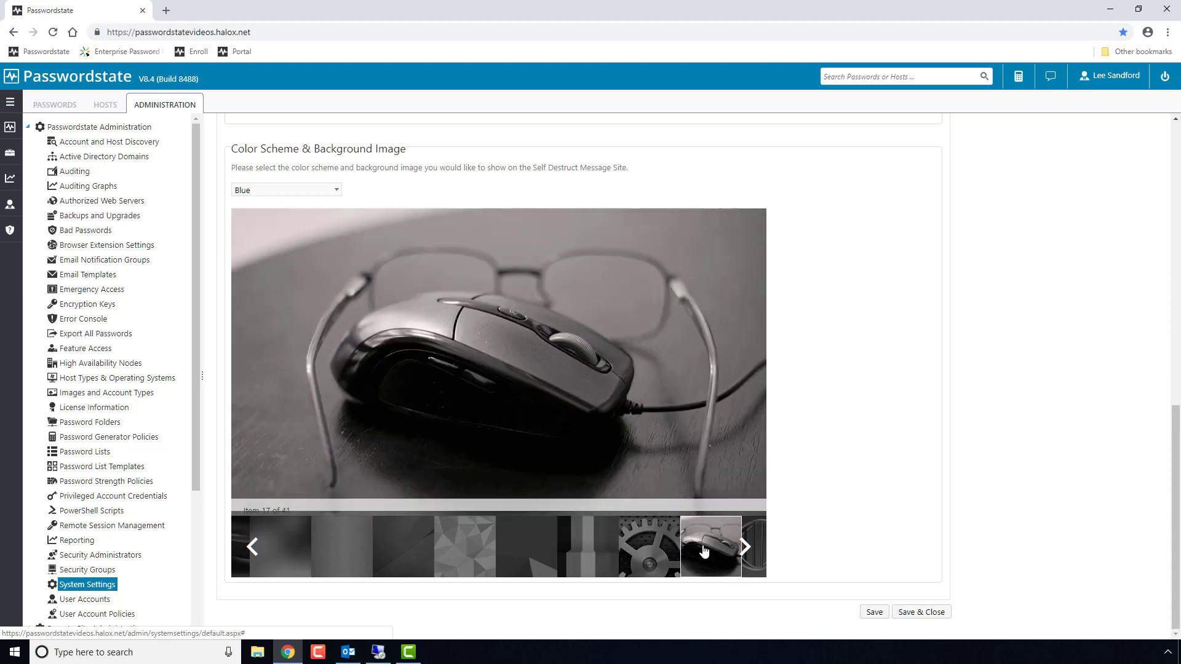
pyautogui.click(876, 613)
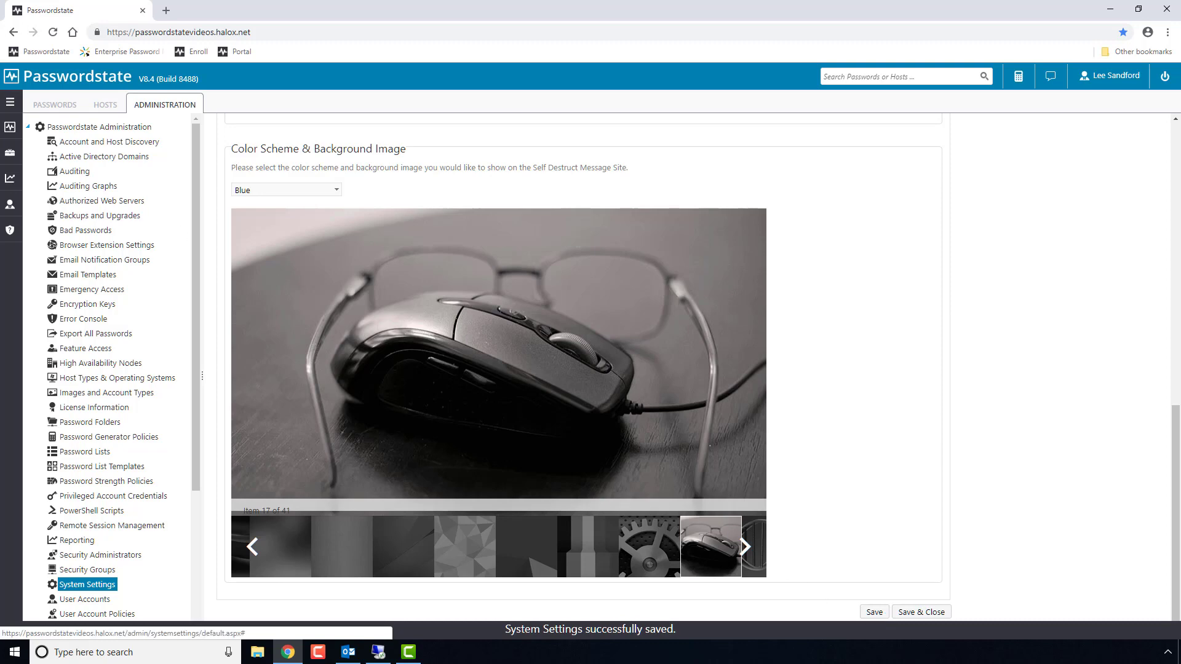
# Compose a self-destruct message that expires after 4 hours unviewed and can be viewed twice.
pyautogui.moveTo(10, 152)
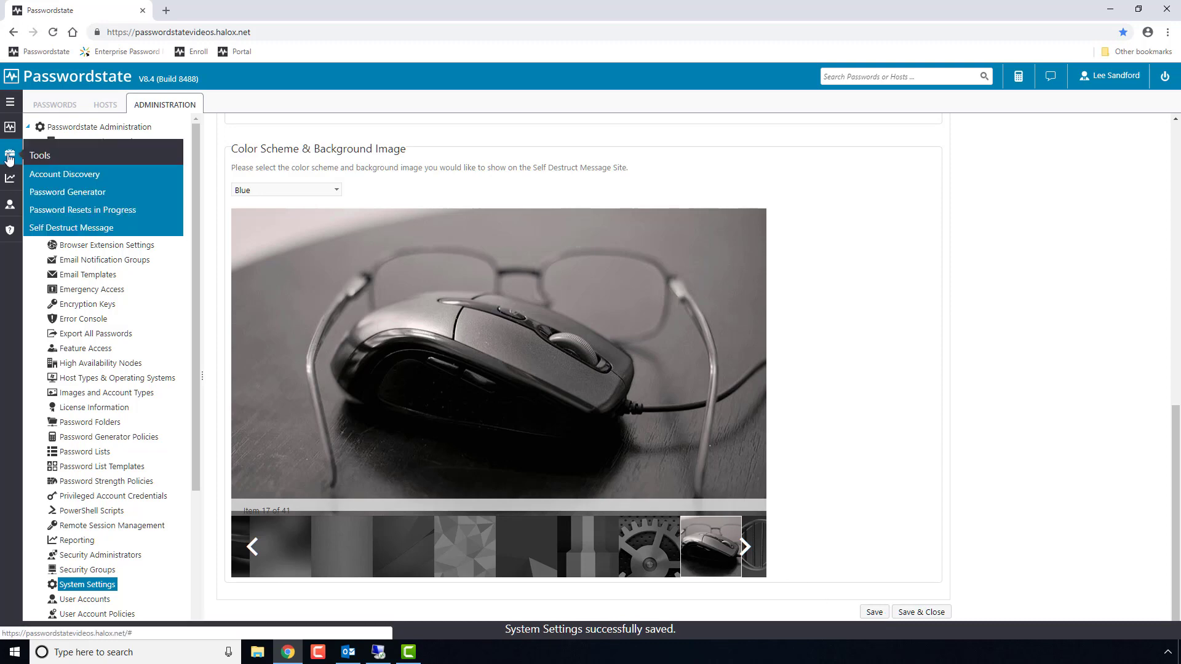
pyautogui.click(59, 233)
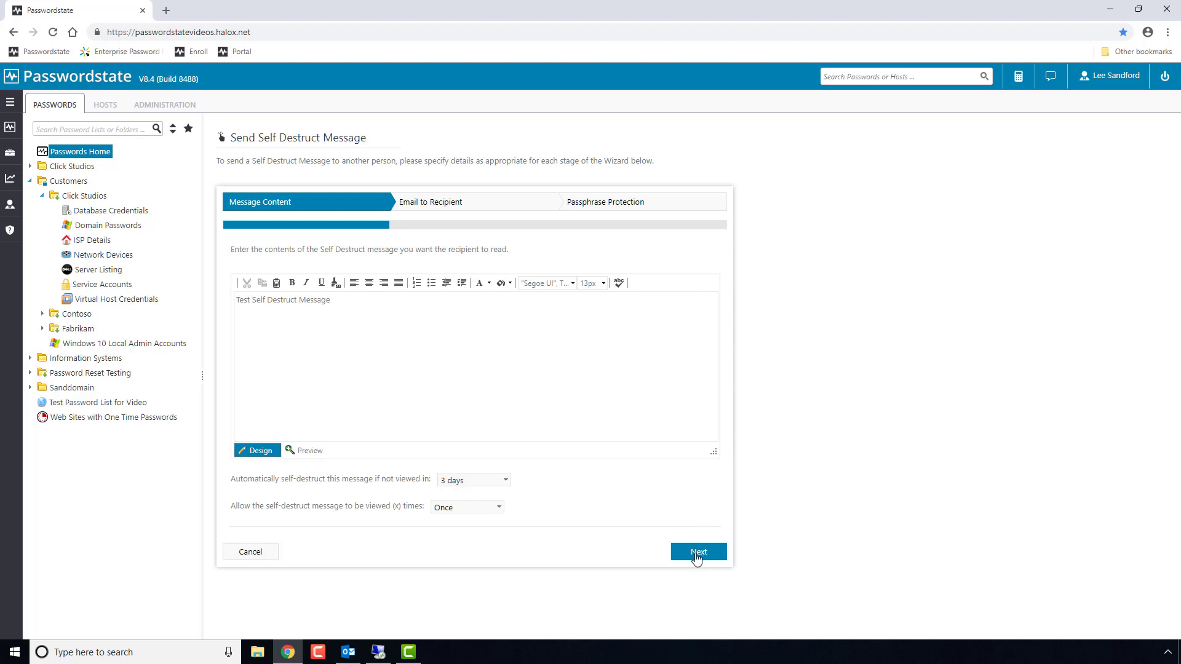
pyautogui.click(504, 481)
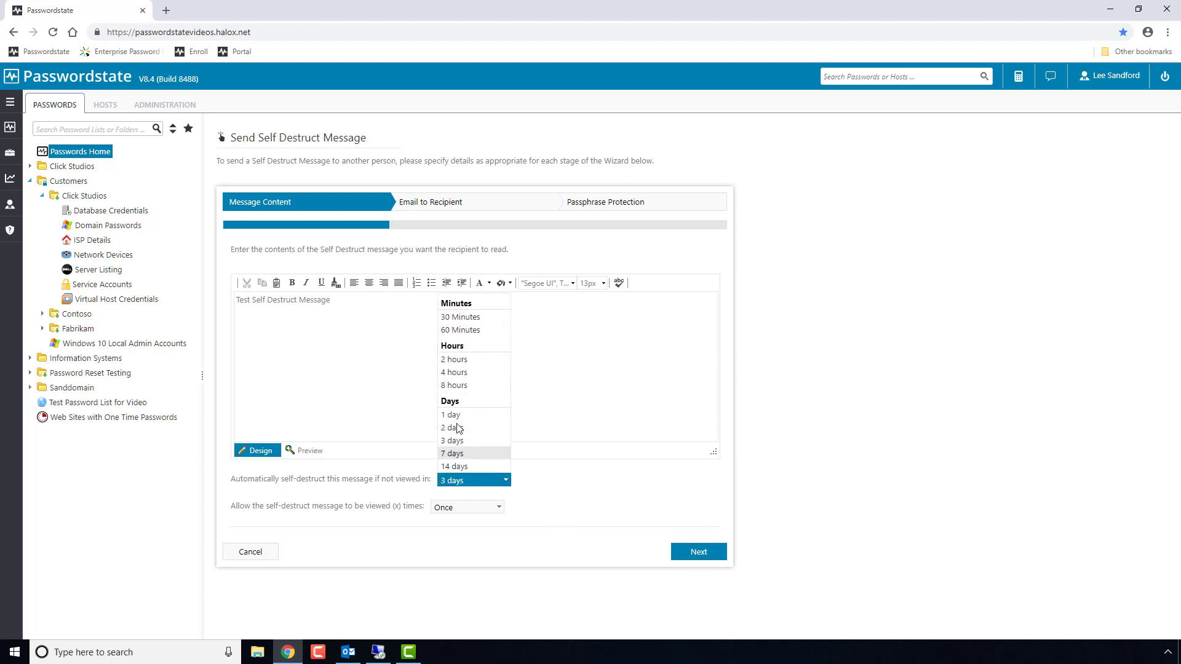
pyautogui.click(461, 373)
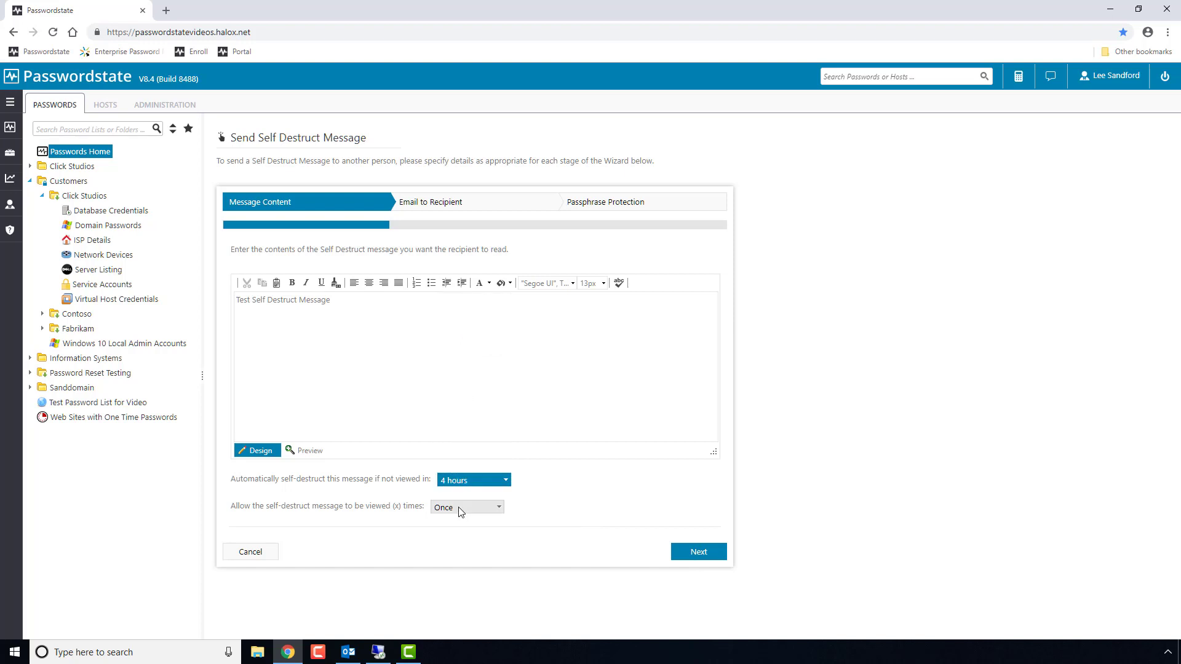
pyautogui.click(483, 508)
pyautogui.click(444, 534)
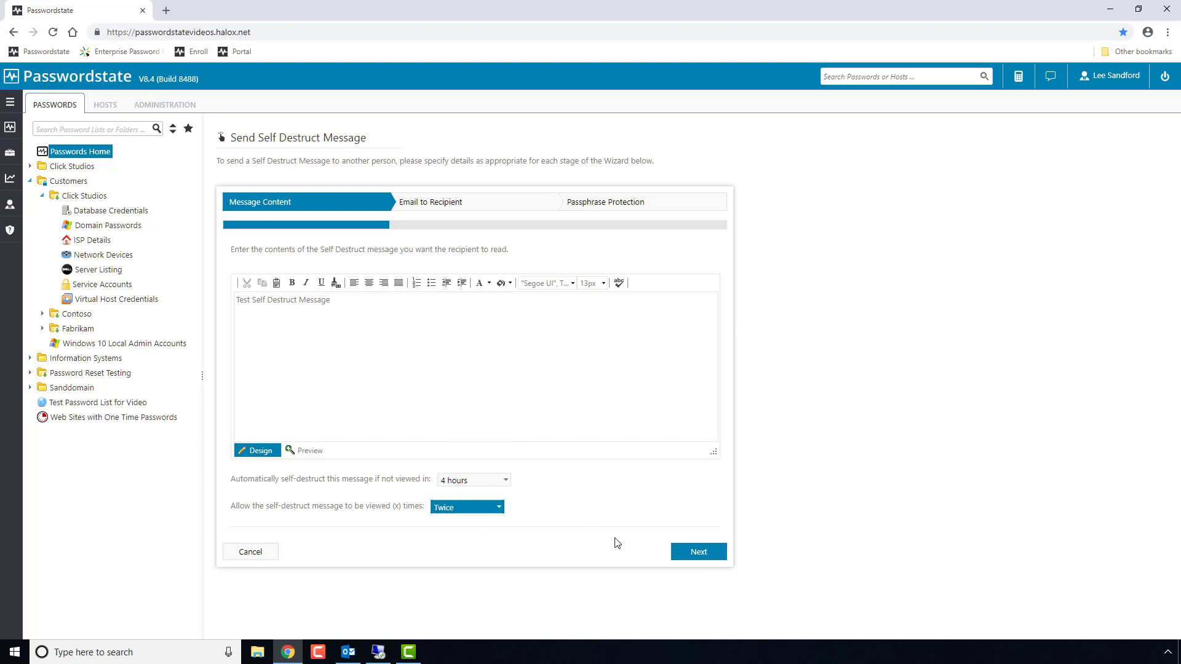
pyautogui.click(699, 553)
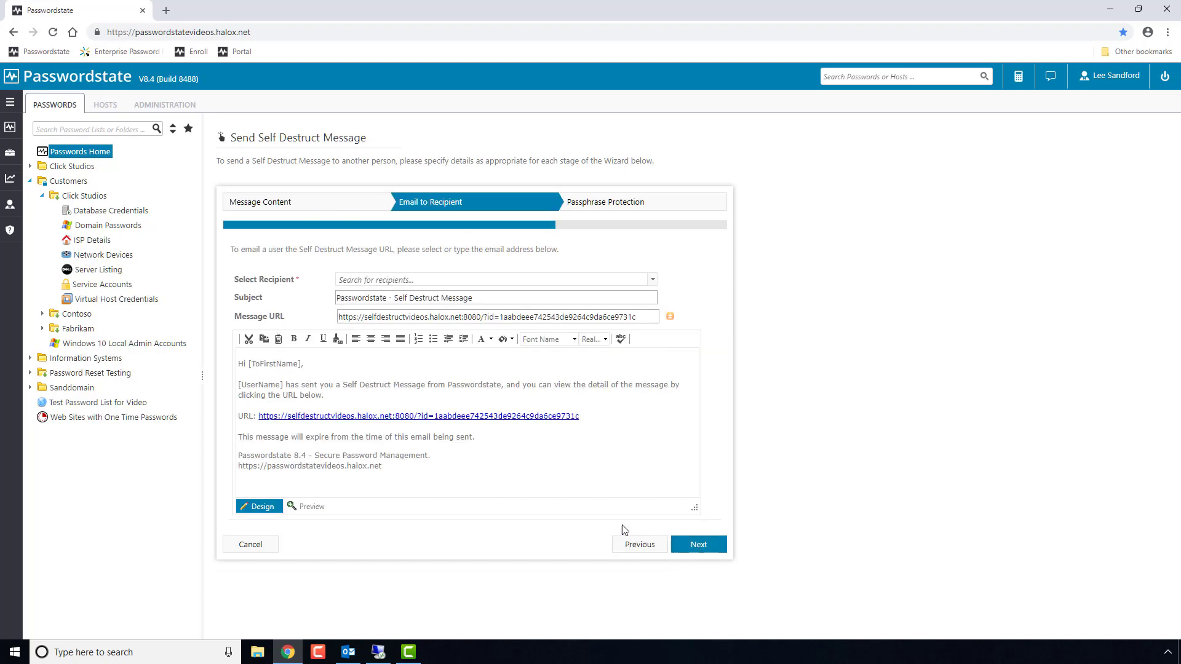
# Send the message to a chosen contact with its passphrase revealed, then open its link from Outlook.
pyautogui.click(452, 279)
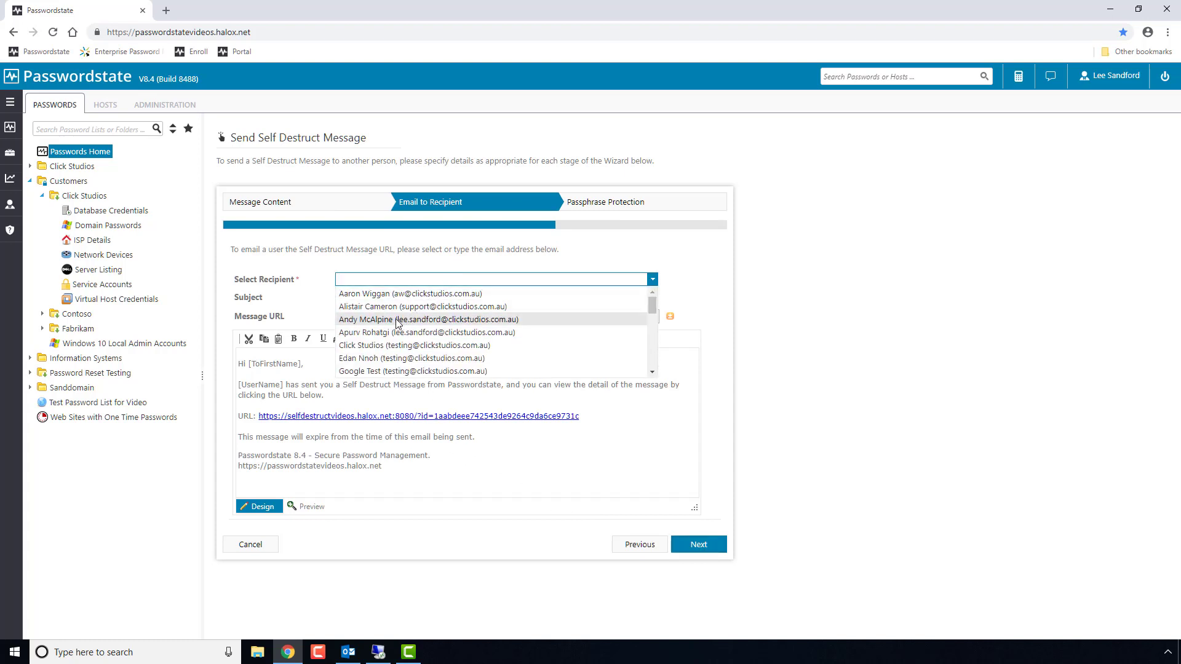
pyautogui.click(397, 320)
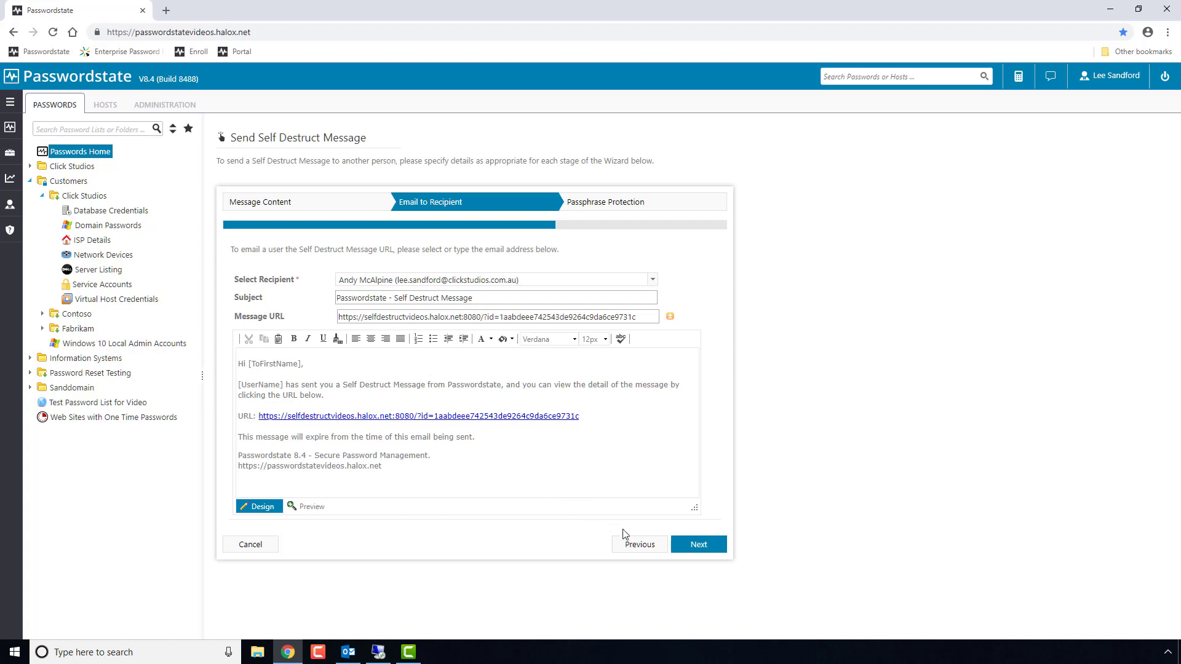
pyautogui.click(695, 545)
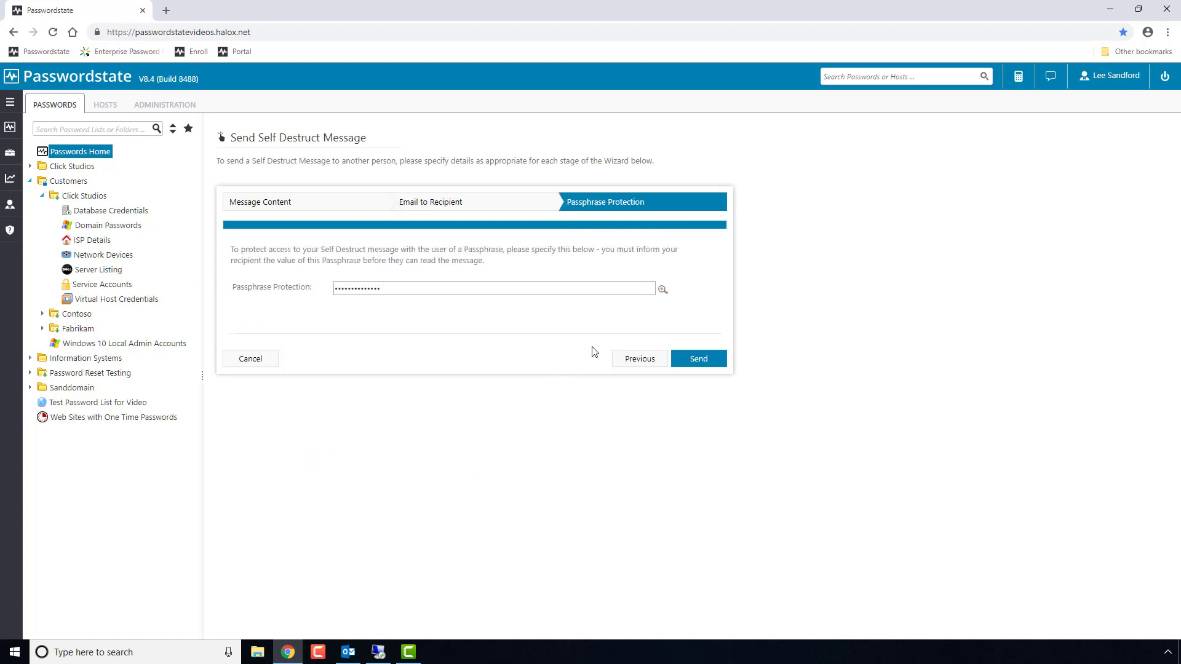
pyautogui.click(662, 291)
pyautogui.click(698, 361)
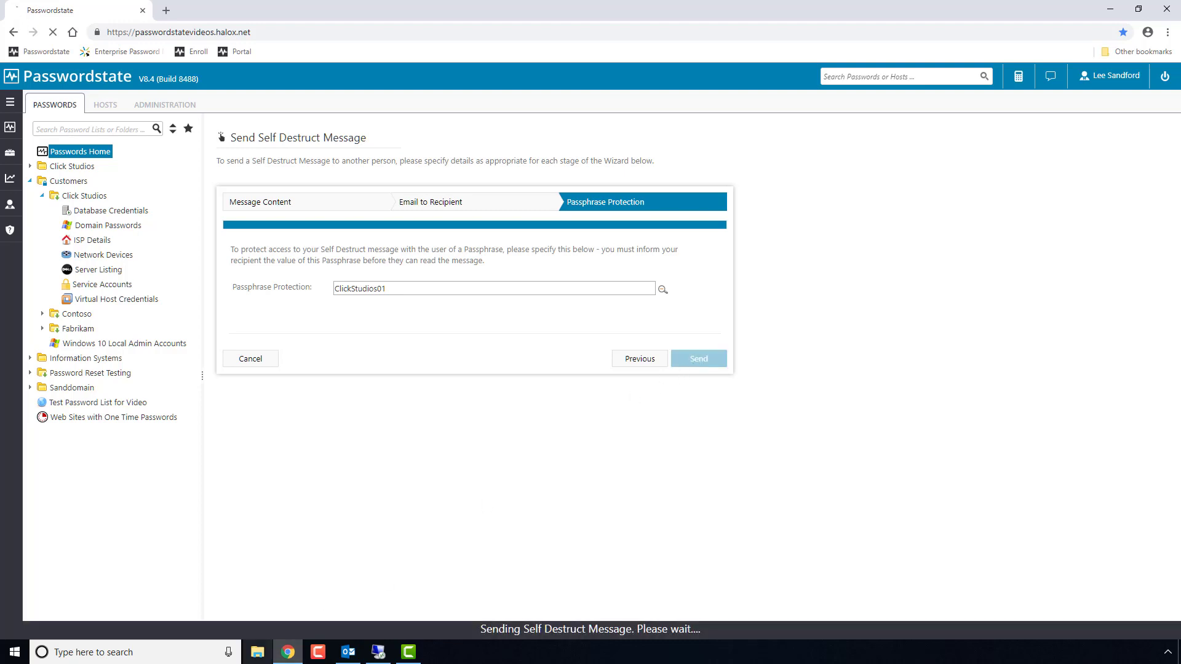
pyautogui.click(346, 652)
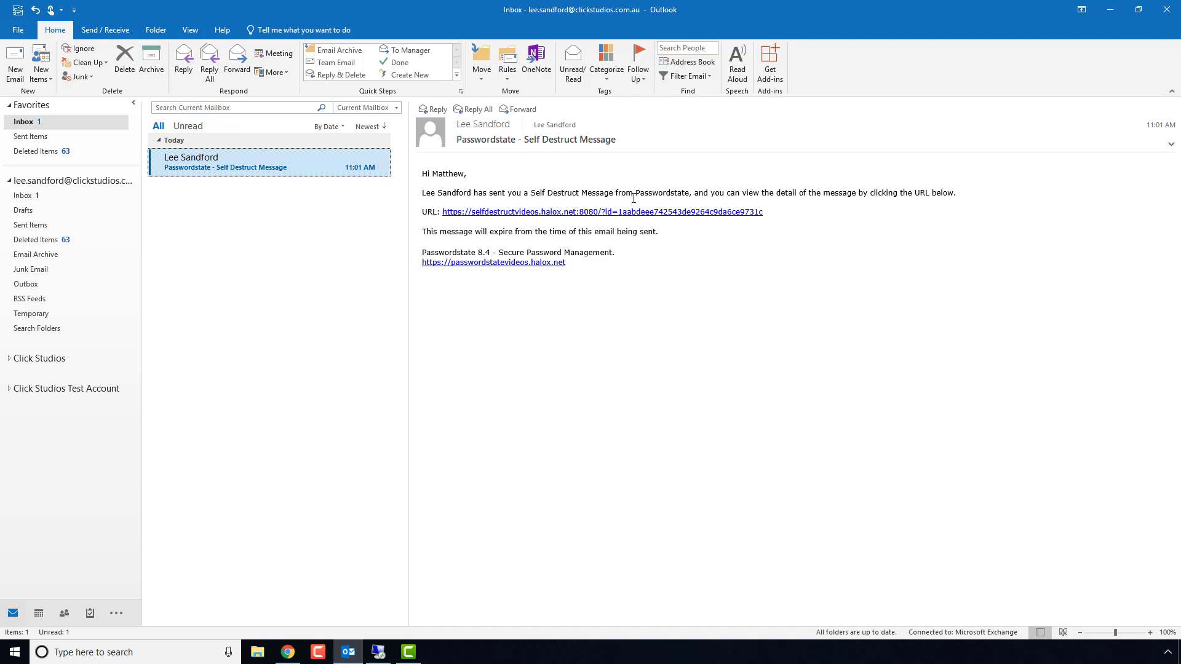
pyautogui.click(608, 215)
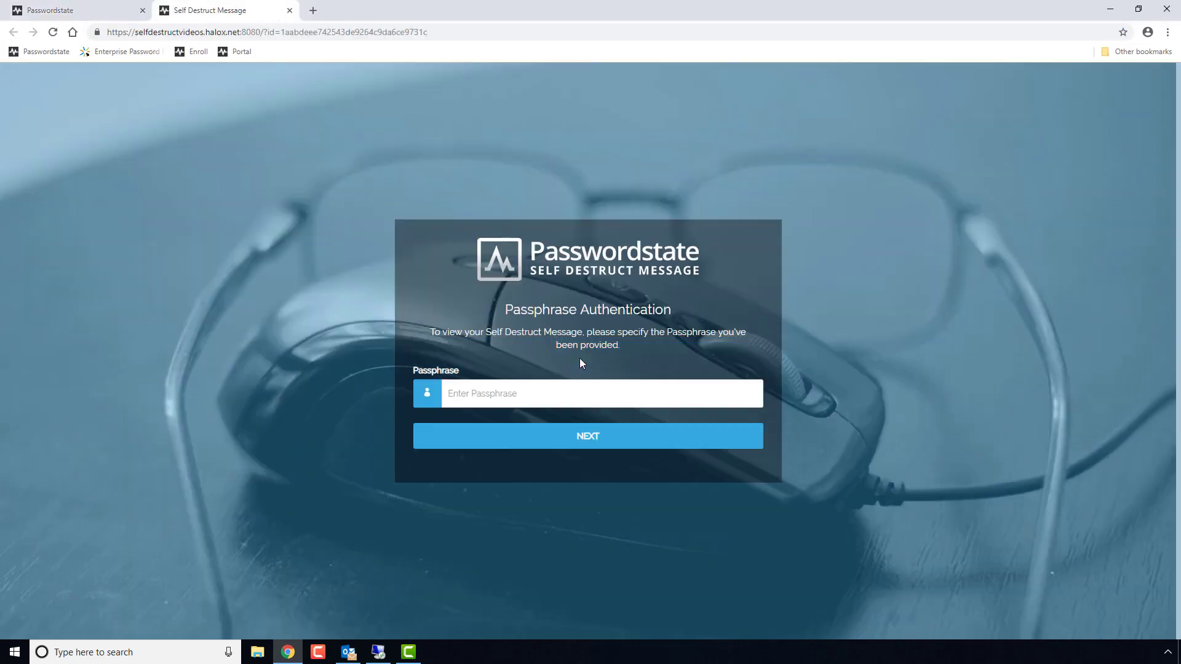
# Enter the passphrase to unlock and read the test message, then close its browser tab.
pyautogui.click(540, 393)
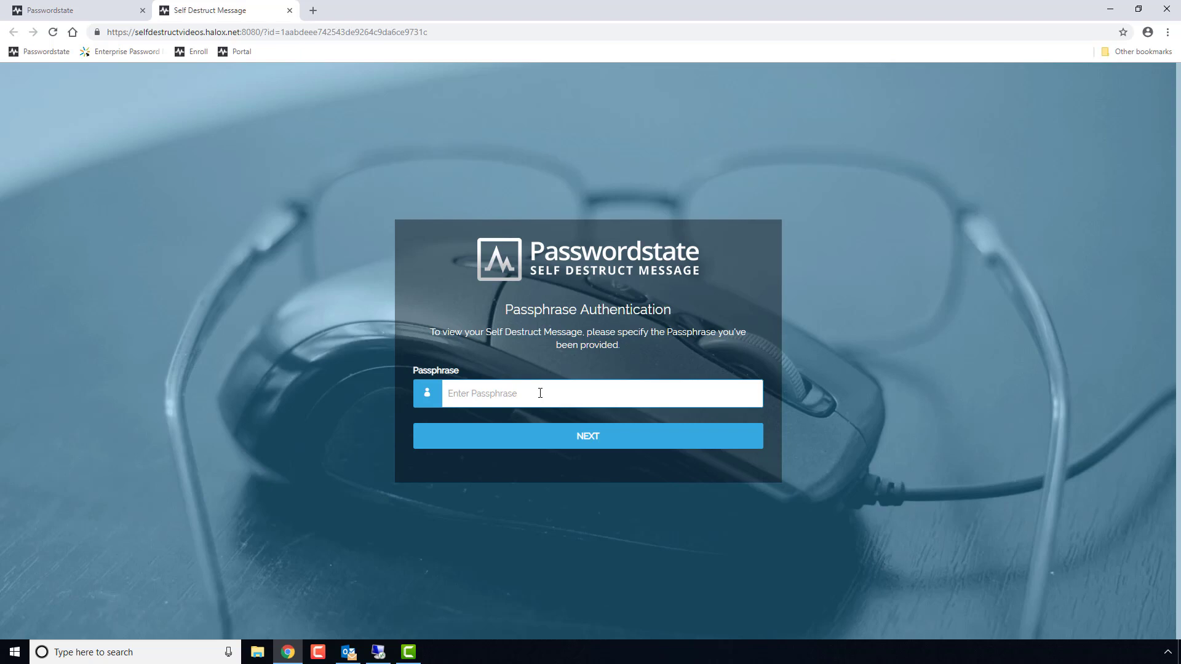
pyautogui.write('p')
pyautogui.click(572, 443)
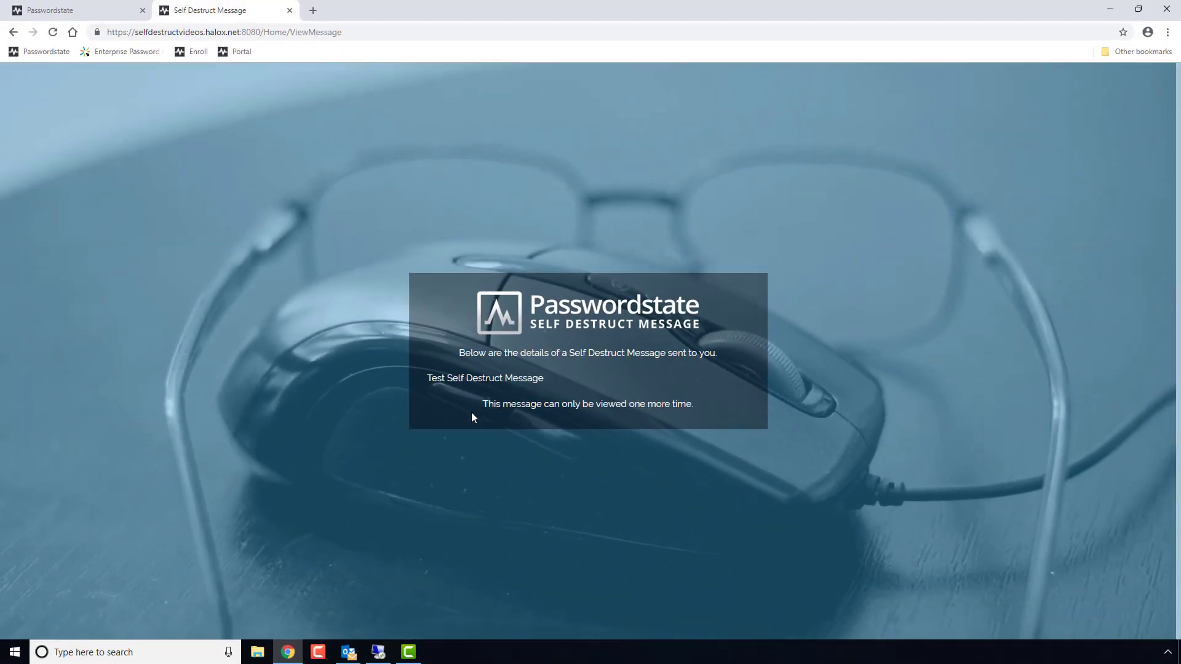
pyautogui.click(289, 11)
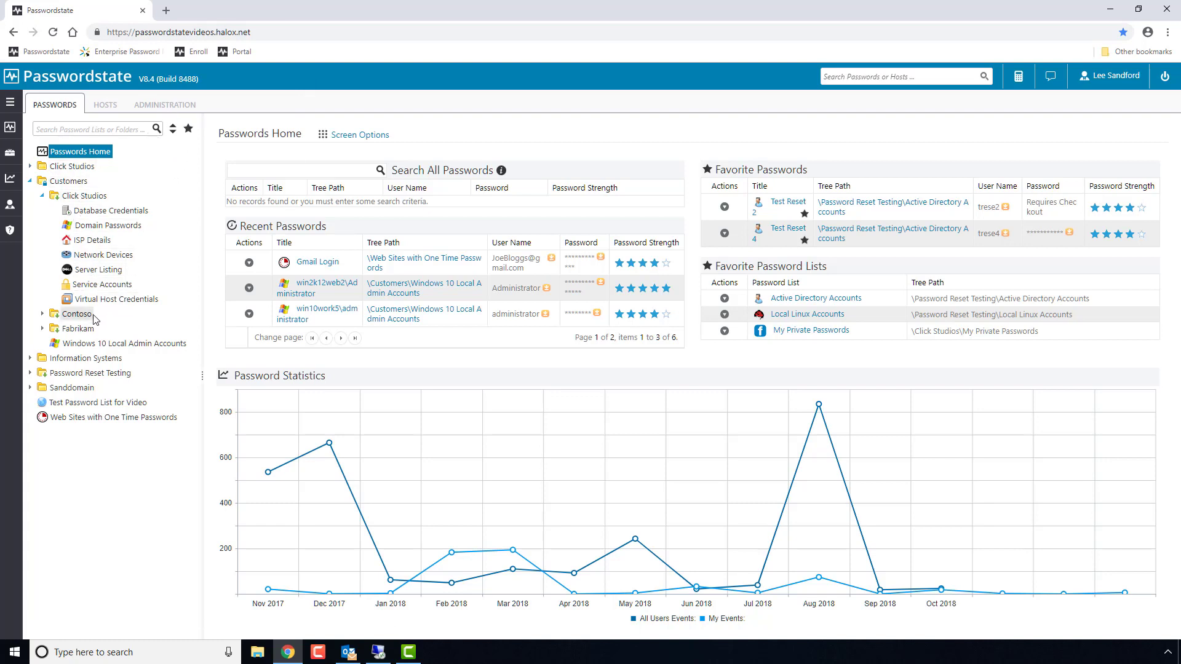
# Start a self-destruct message for win2k12web2\Administrator in Windows 10 Local Admin Accounts with a 'see message below for password' note.
pyautogui.click(97, 345)
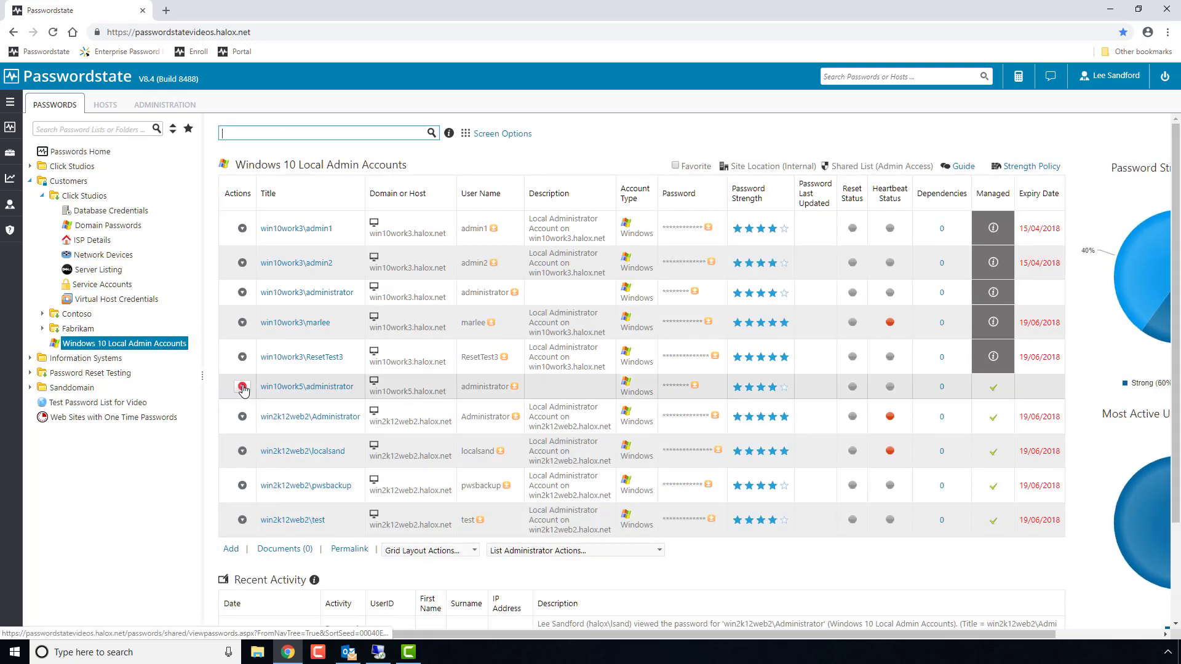
pyautogui.click(242, 416)
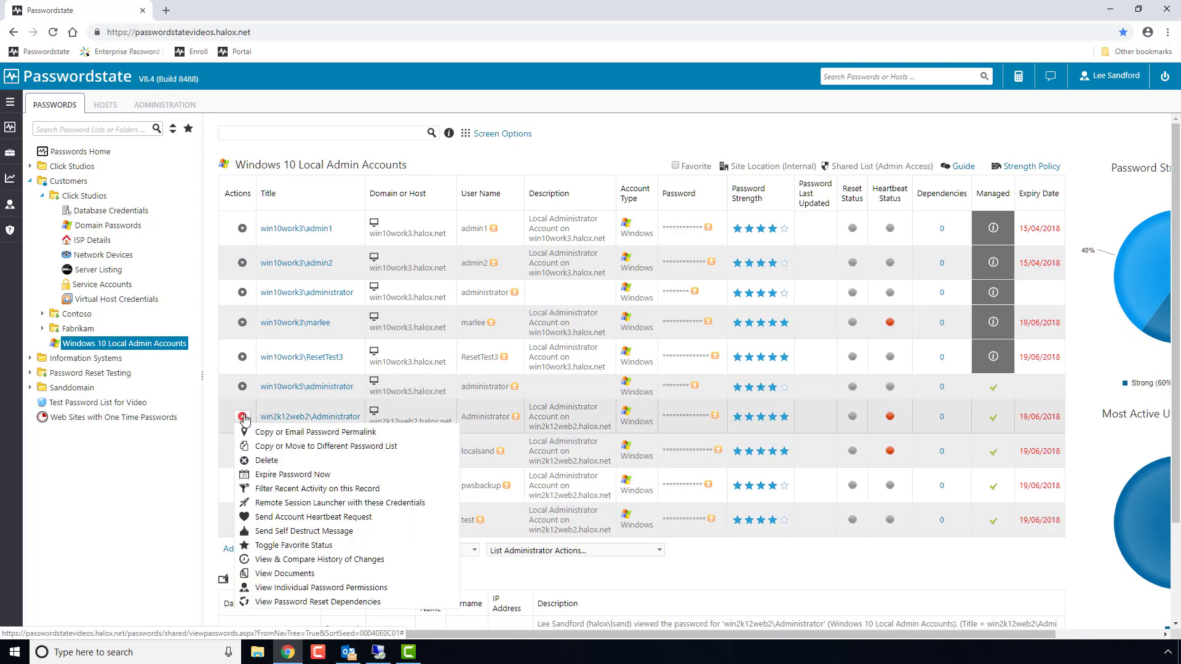
pyautogui.click(322, 531)
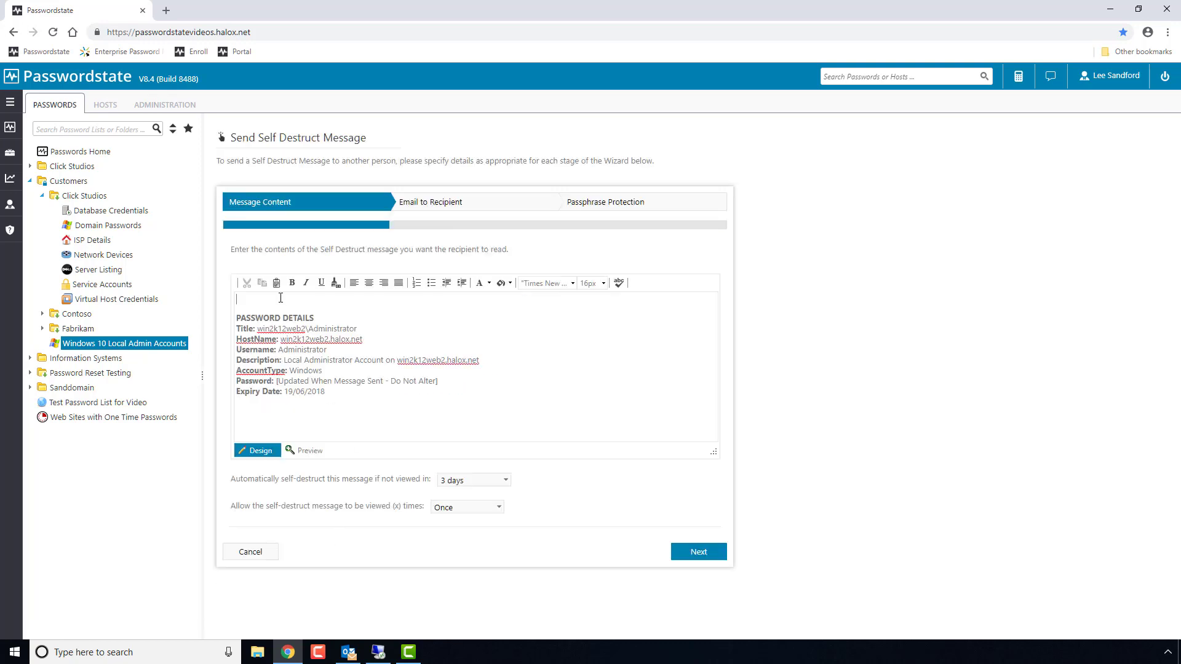
pyautogui.write('ease see message below for password')
# Address it to a chosen contact, clear the preset passphrase, and send it.
pyautogui.click(436, 209)
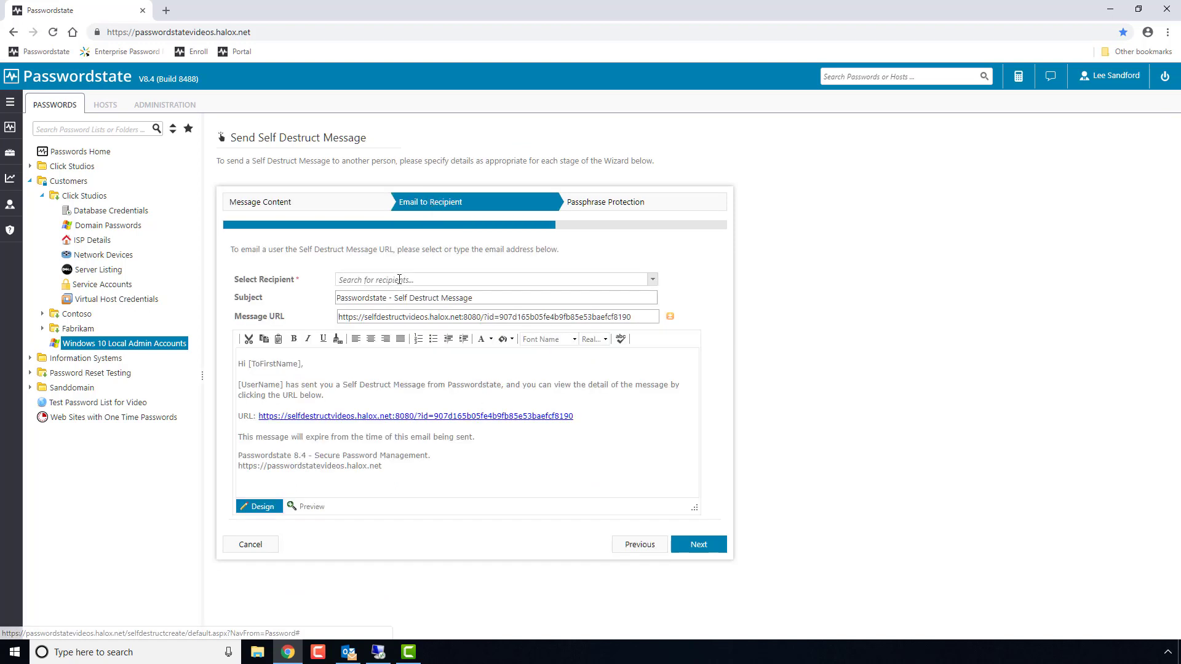
pyautogui.click(399, 279)
pyautogui.click(387, 307)
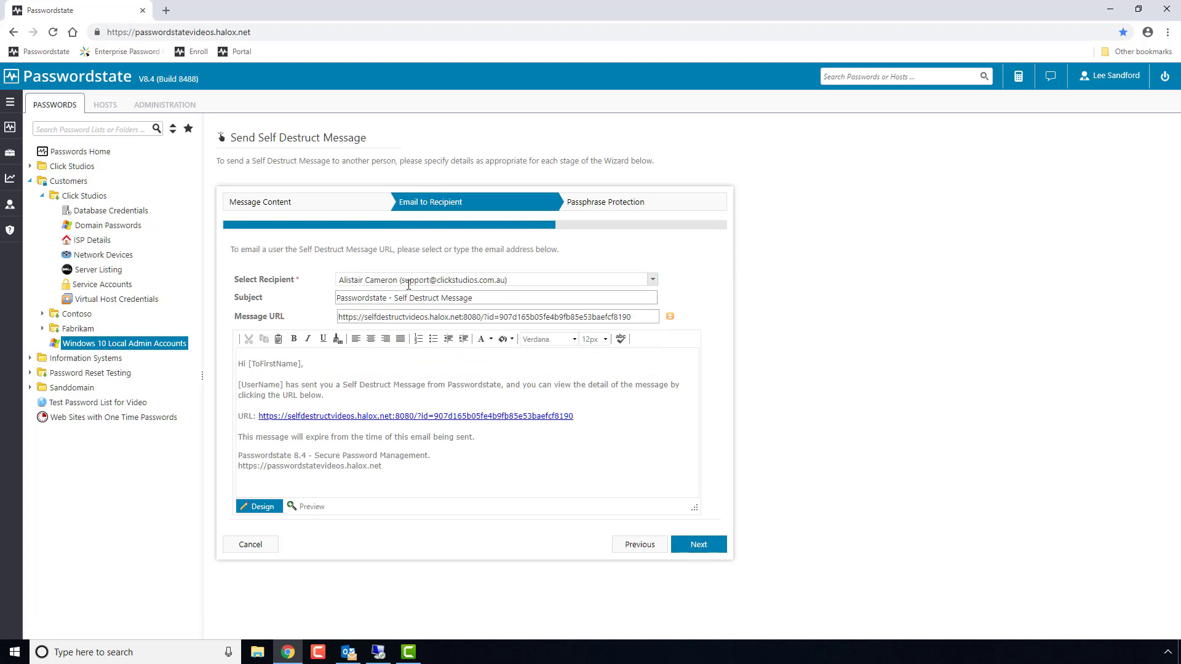
pyautogui.click(652, 279)
pyautogui.click(467, 319)
pyautogui.click(601, 202)
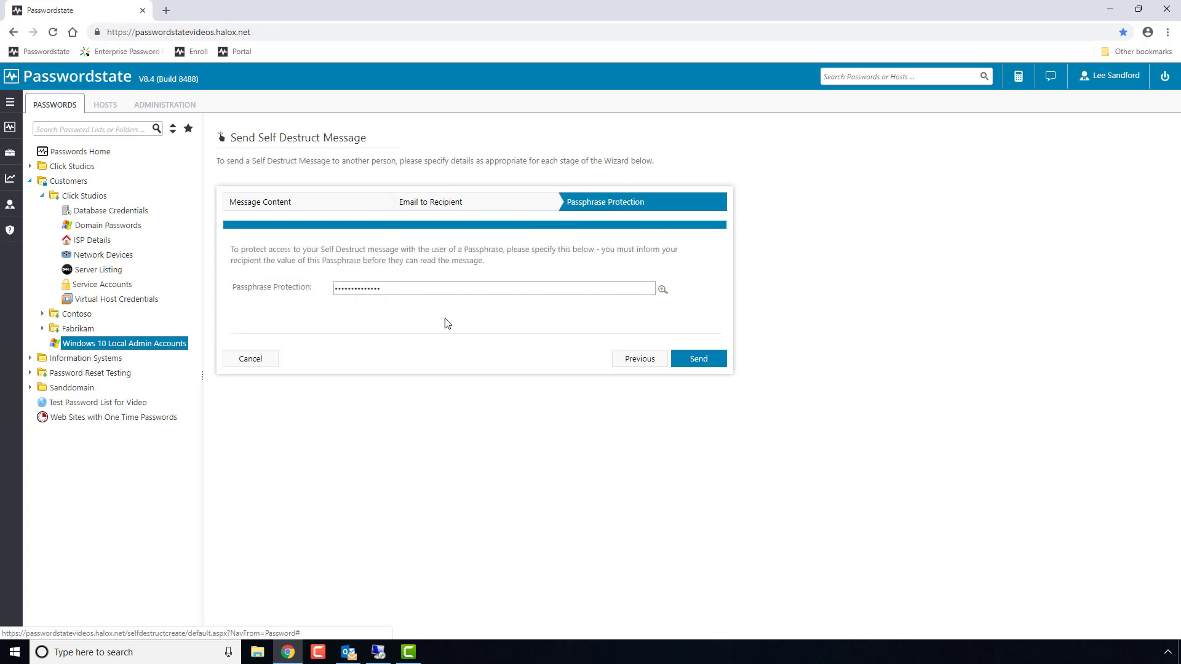
pyautogui.press('Delete')
pyautogui.click(699, 358)
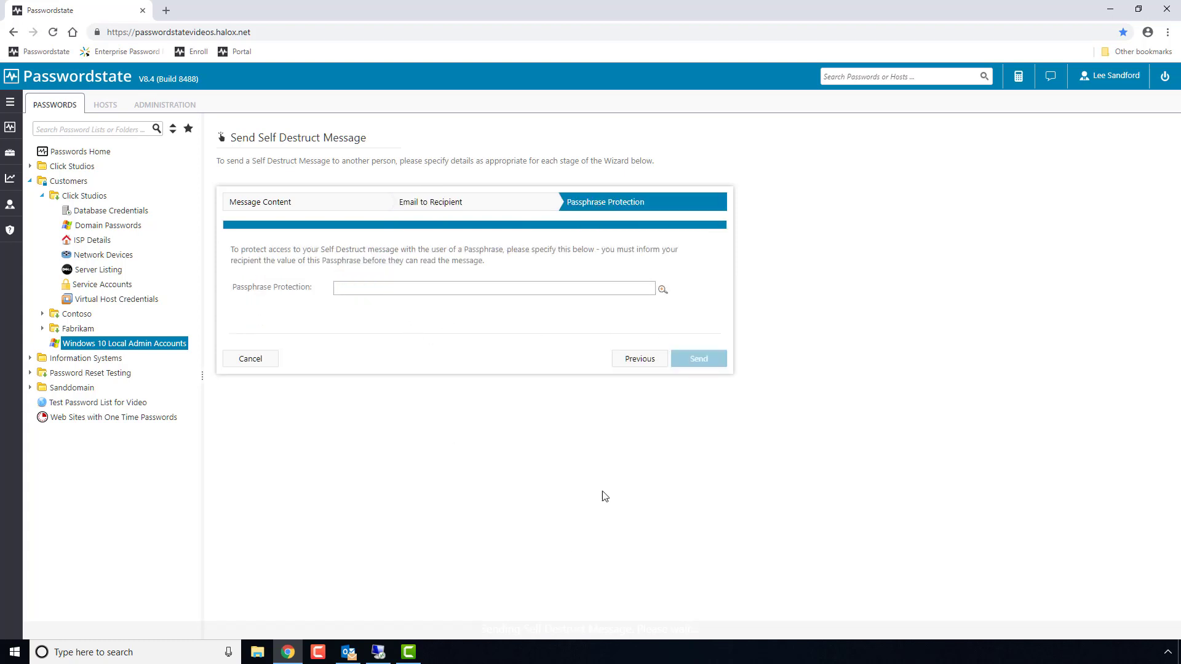
# Open the newest Self Destruct Message email in Outlook, view the password details, and close the tab.
pyautogui.click(348, 652)
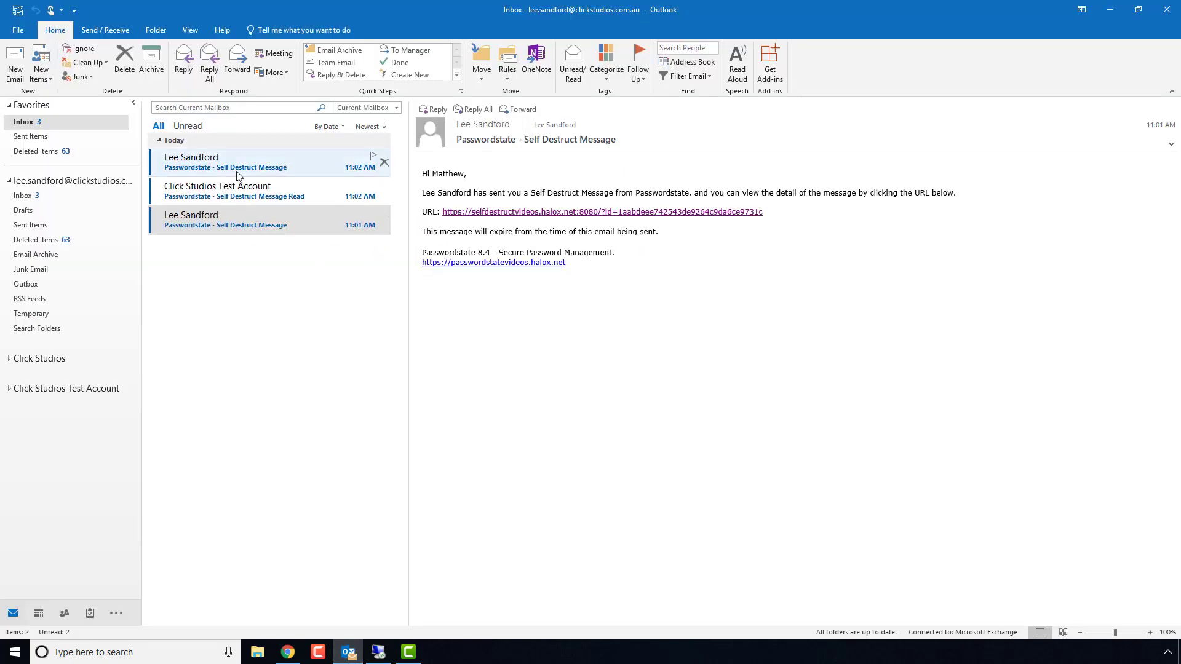
pyautogui.click(240, 167)
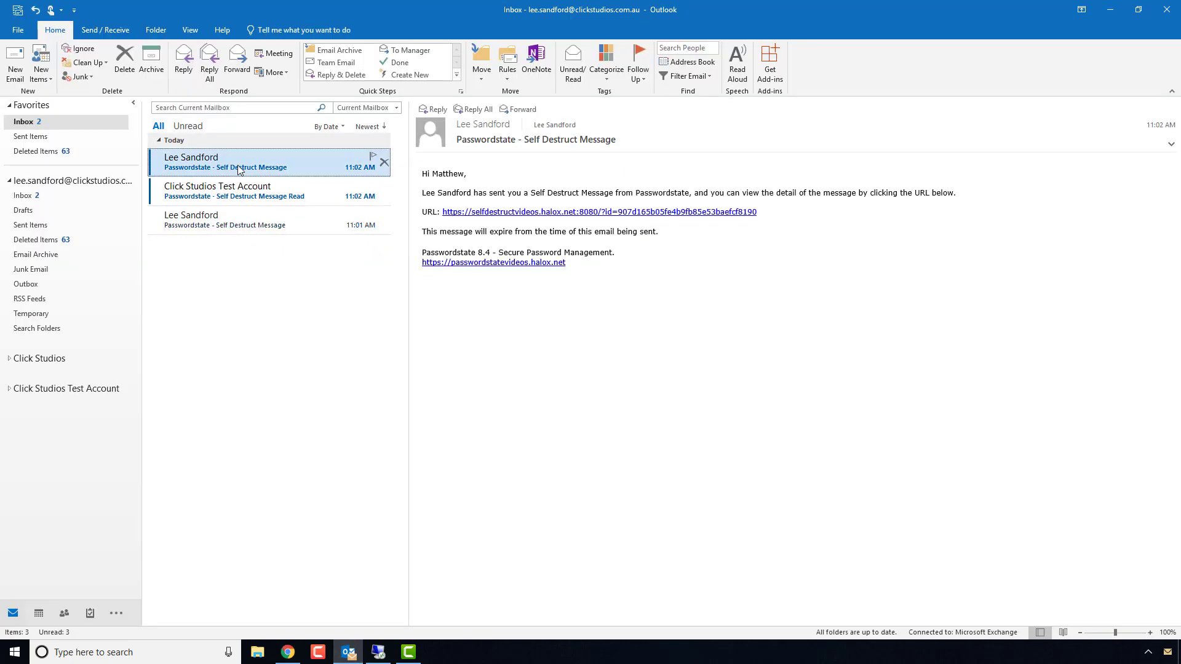
pyautogui.click(511, 212)
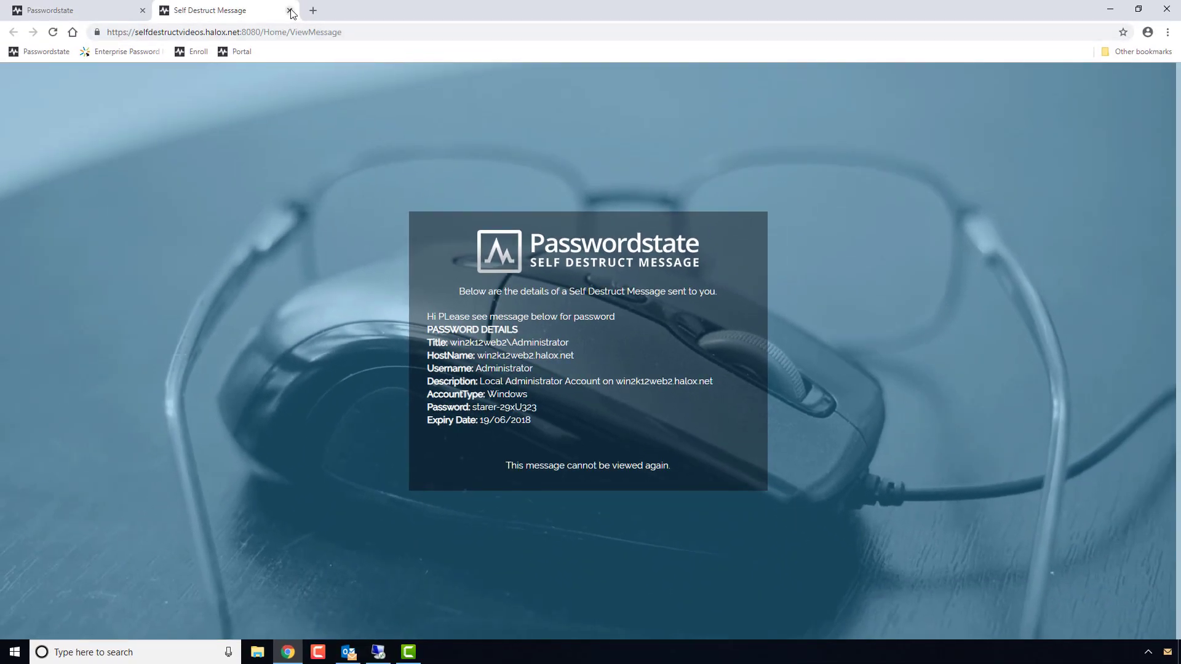
pyautogui.click(289, 10)
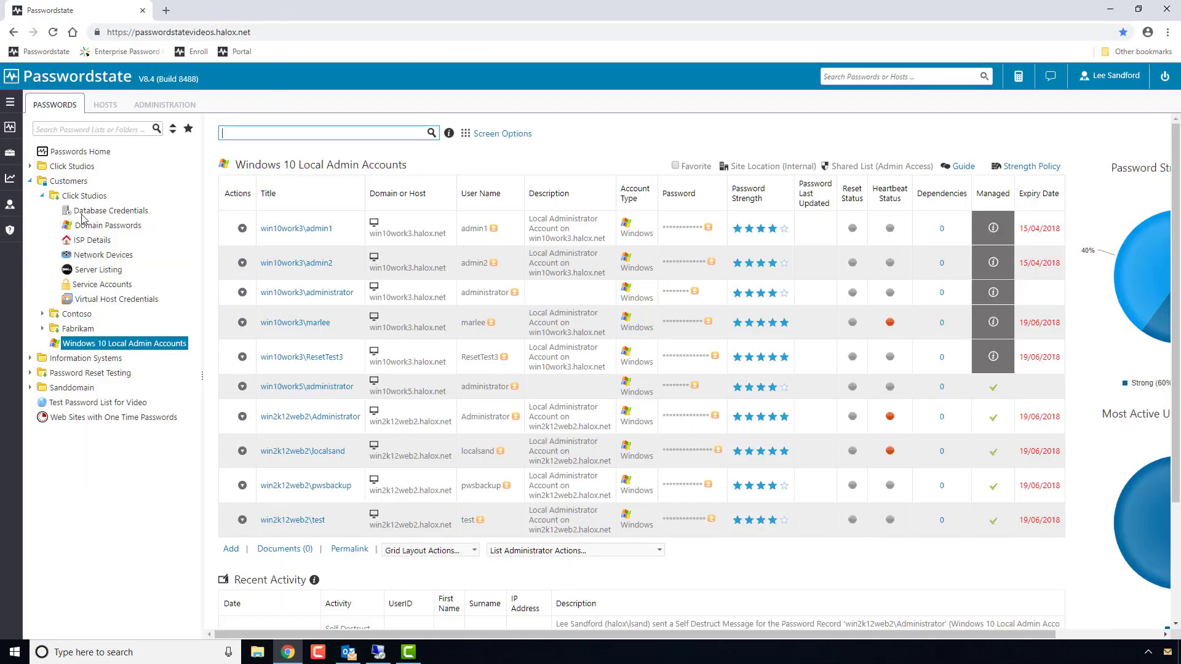
# Go to Preferences > Address Book and begin adding a new contact.
pyautogui.moveTo(13, 211)
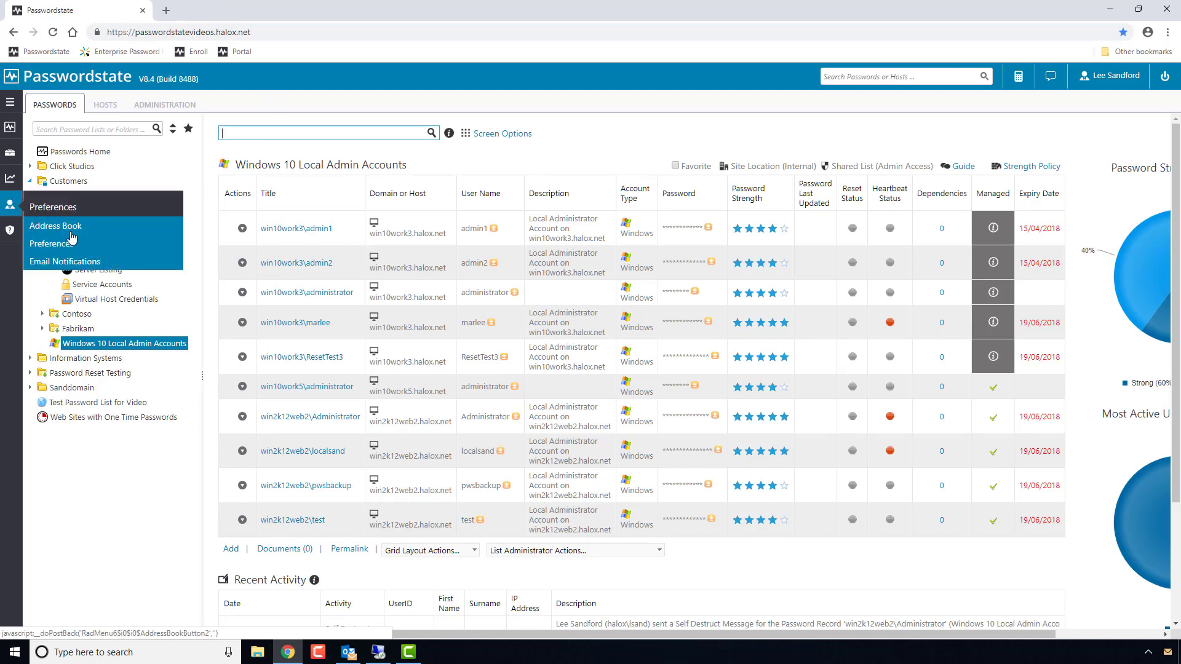
pyautogui.click(108, 232)
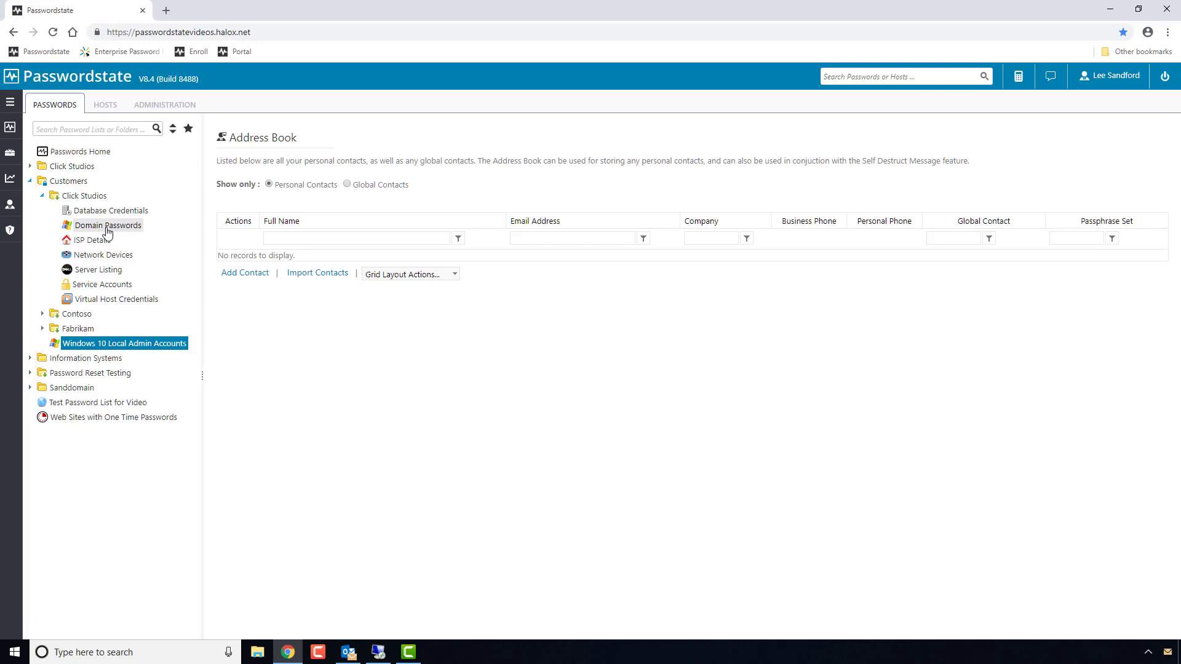
pyautogui.click(244, 272)
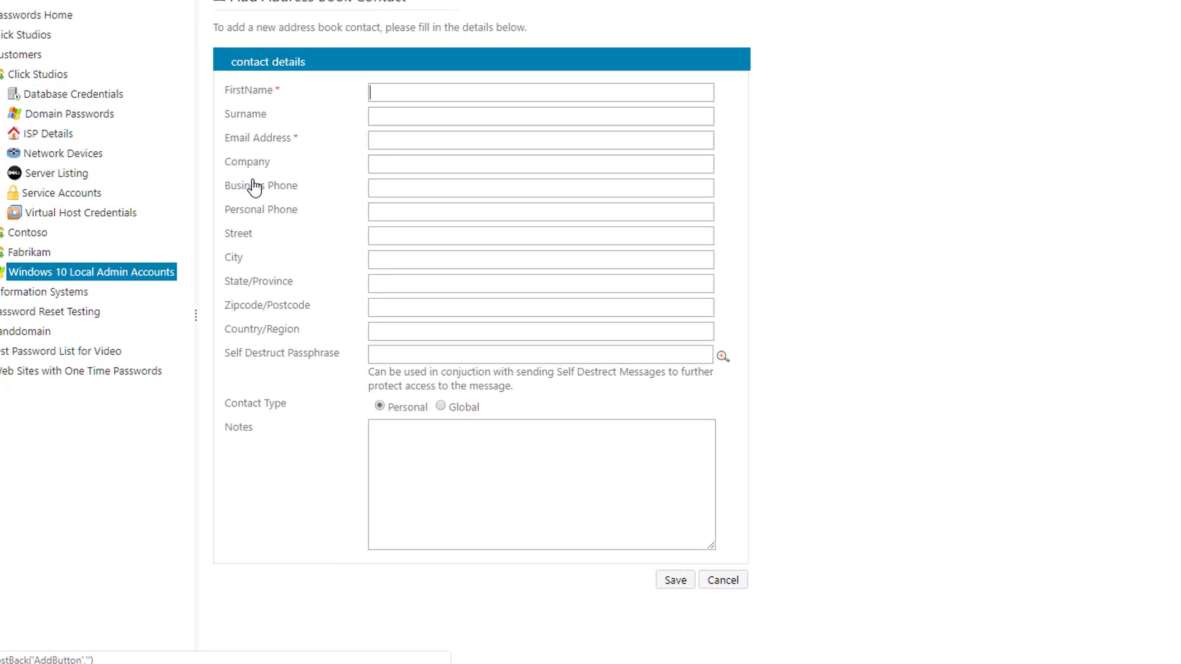
# Enter first name Test, an e-mail address, a self-destruct passphrase, and notes 'test notes about this contact'.
pyautogui.write('Test')
pyautogui.write('test@tes')
pyautogui.write('t.com')
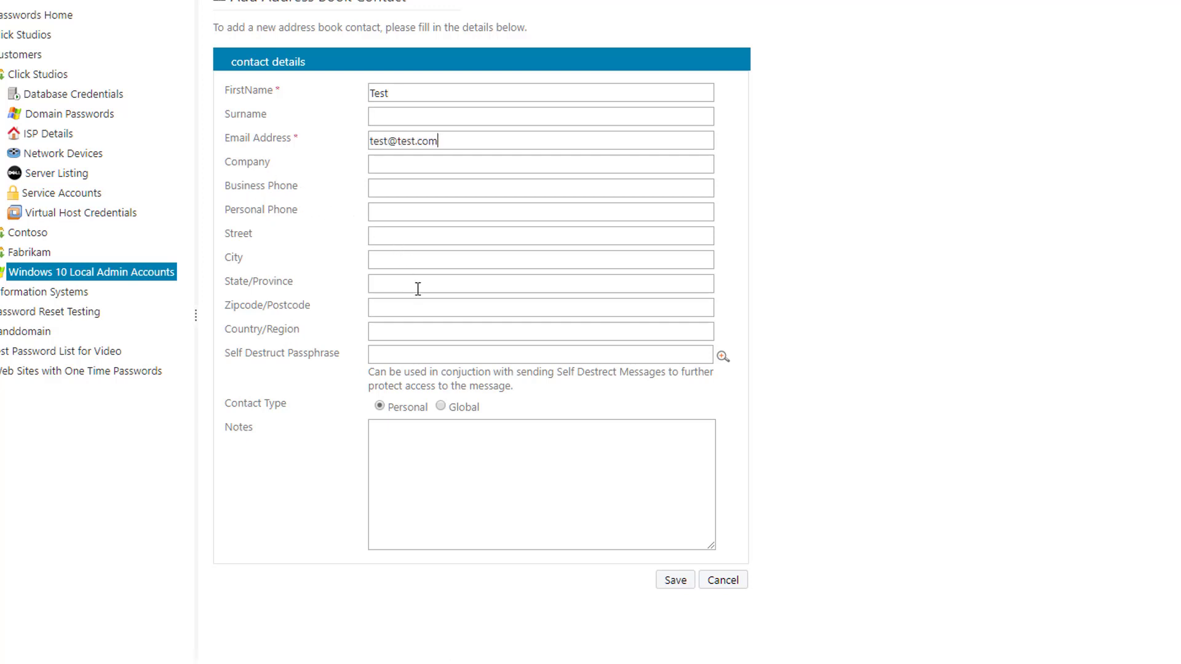
pyautogui.click(409, 352)
pyautogui.click(455, 476)
pyautogui.write('test notes about this contact')
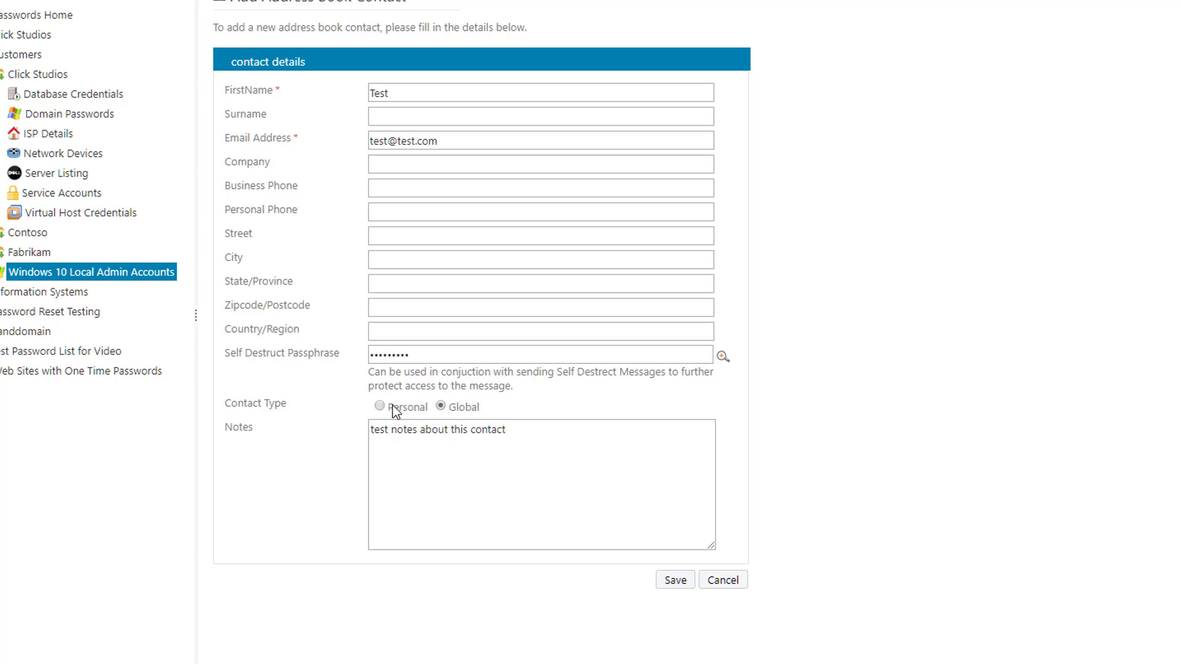
# Save the Test contact, then view the CSV import format and cancel without importing.
pyautogui.click(674, 581)
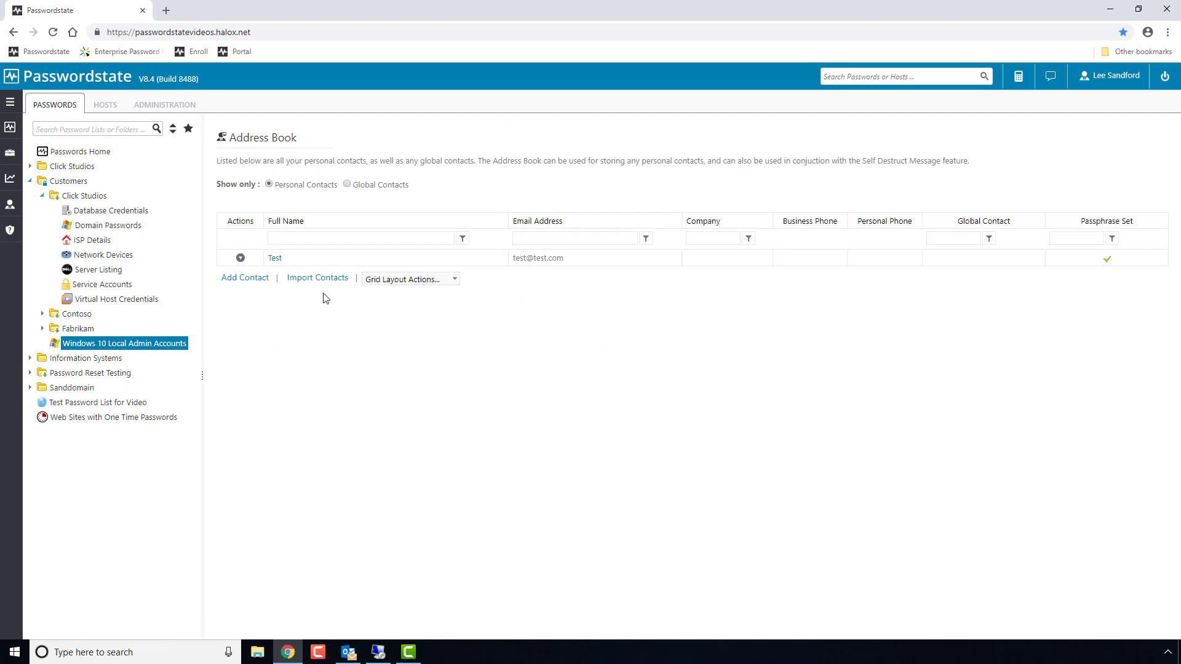
pyautogui.click(316, 278)
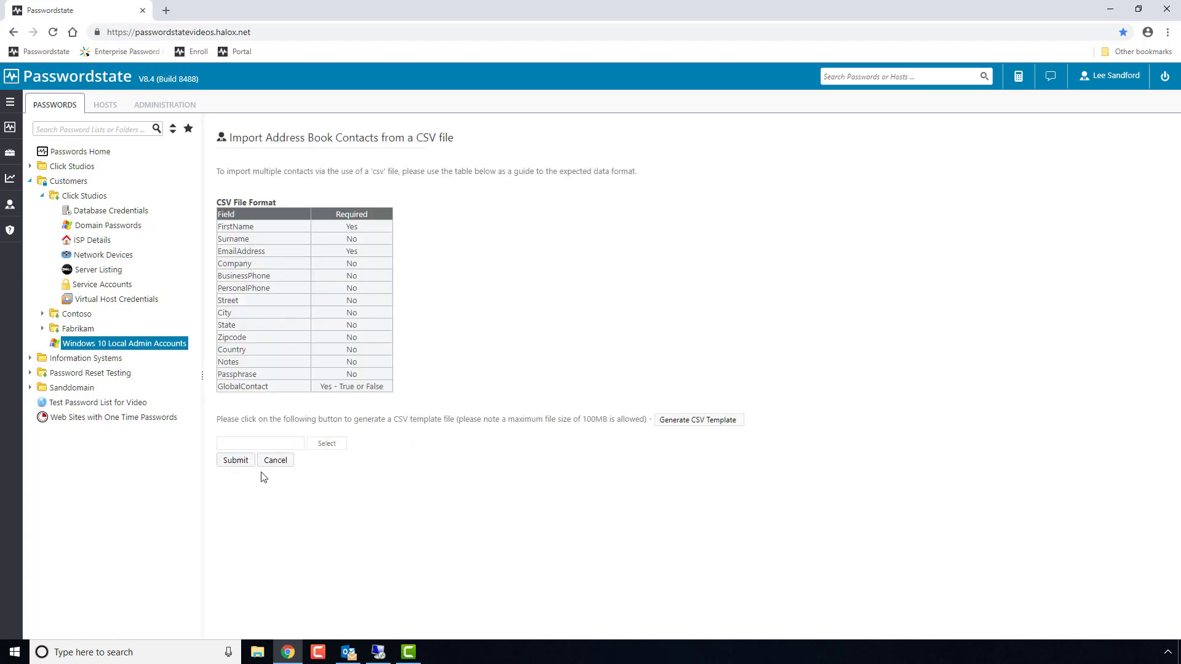
pyautogui.click(275, 461)
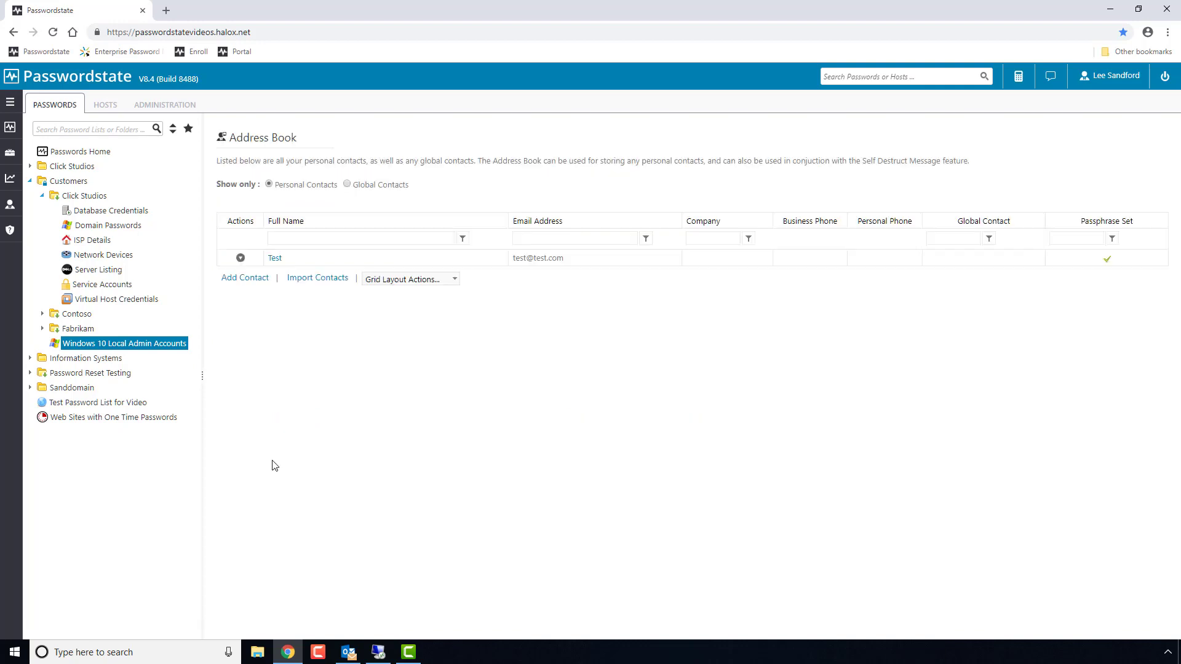
# Go to Administration > Feature Access and show the Manage Global Contacts permissions page.
pyautogui.click(183, 110)
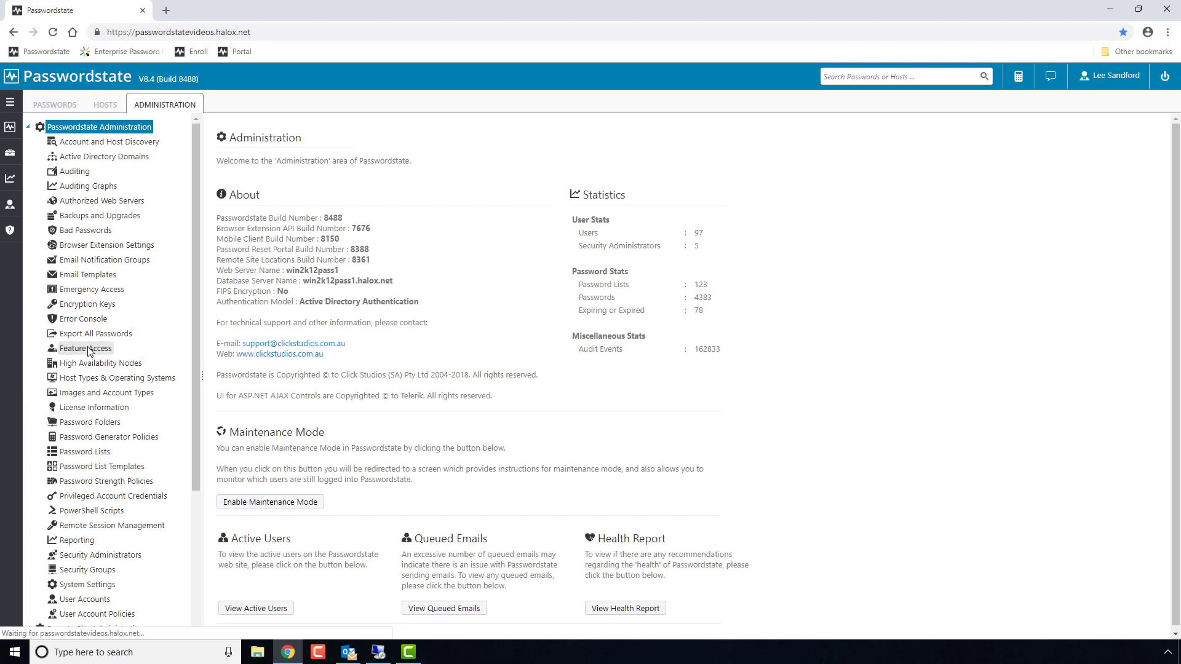
pyautogui.click(86, 349)
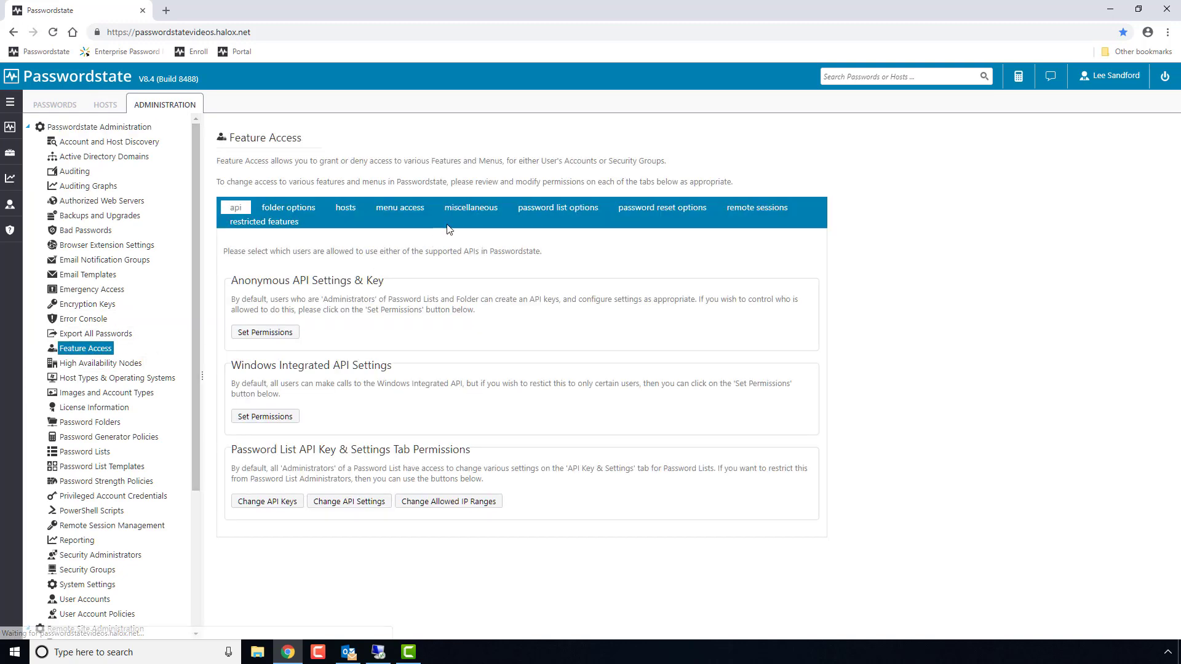
pyautogui.click(458, 208)
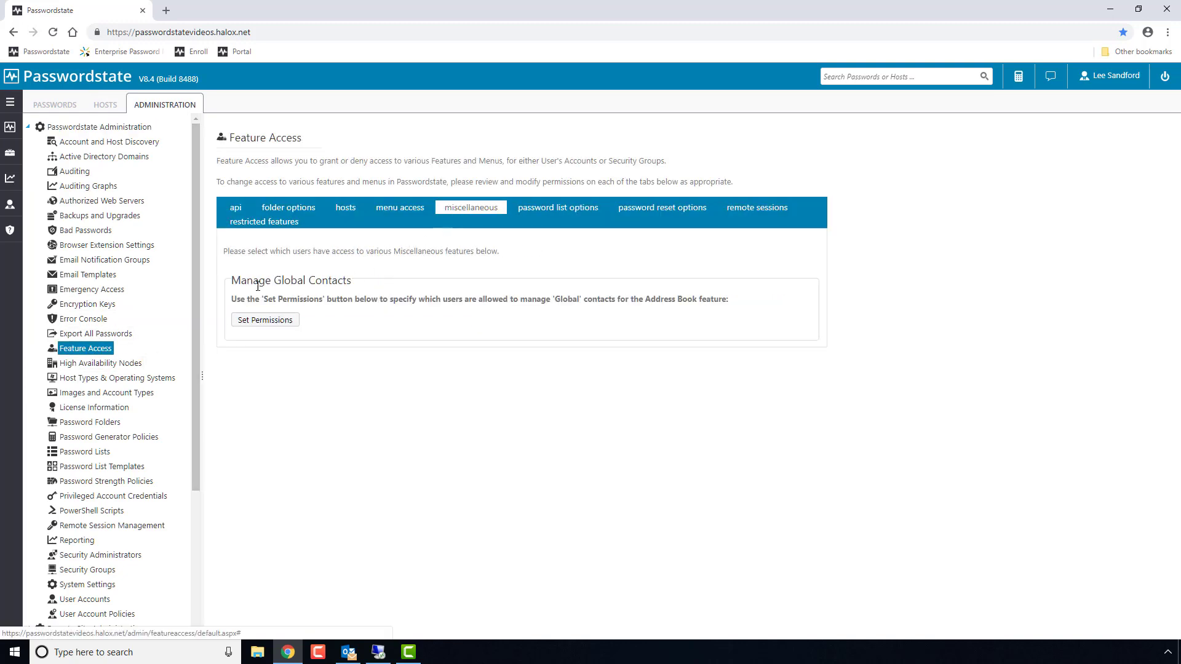
pyautogui.click(276, 325)
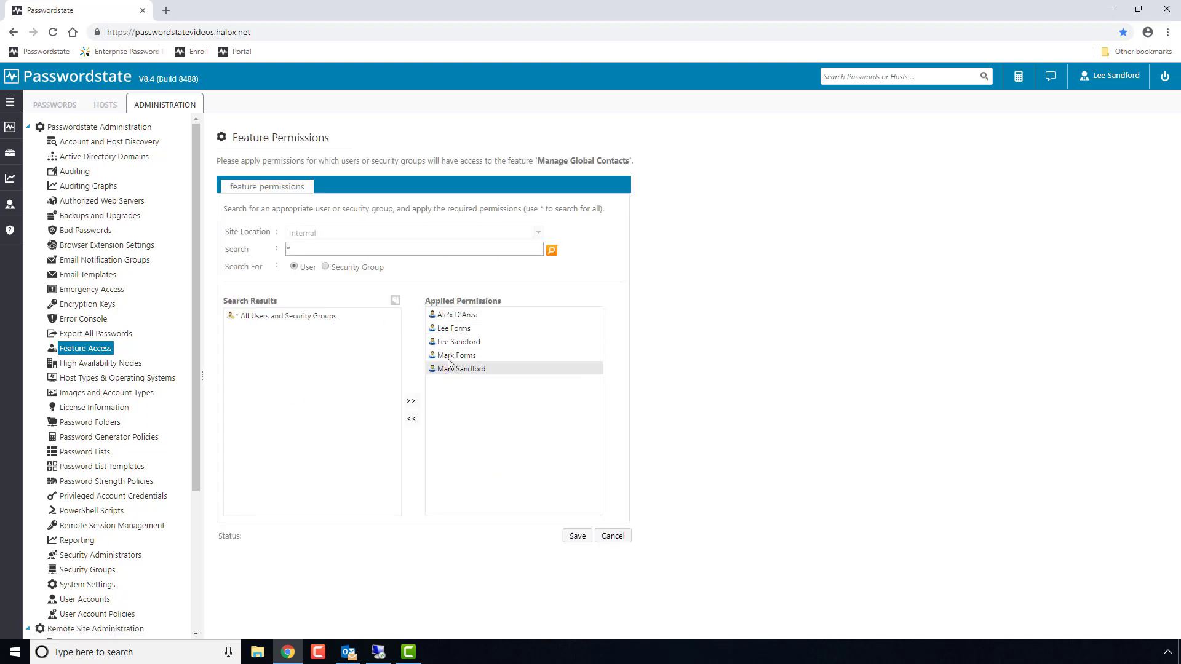